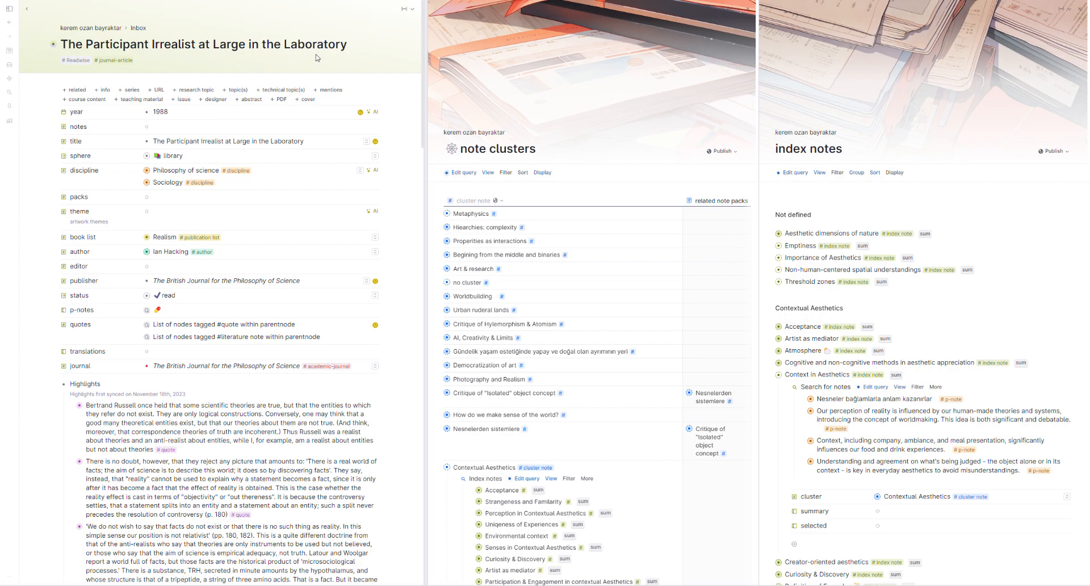
Collapse and re-expand the Highlights section of the article, and look through its fields and first quotes
left_click(54, 385)
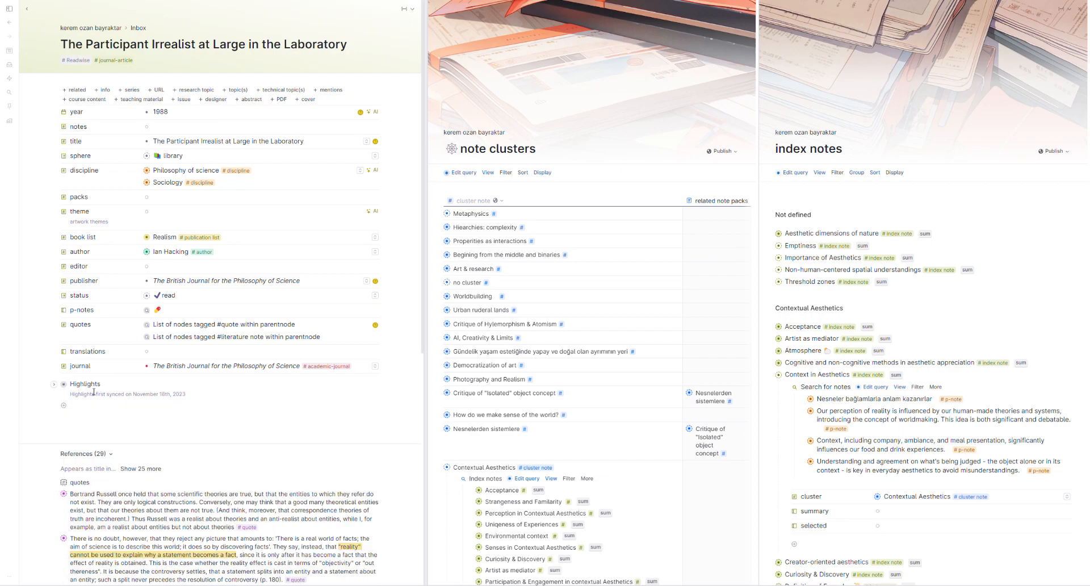
left_click(54, 385)
scroll(174, 468, "down", 1)
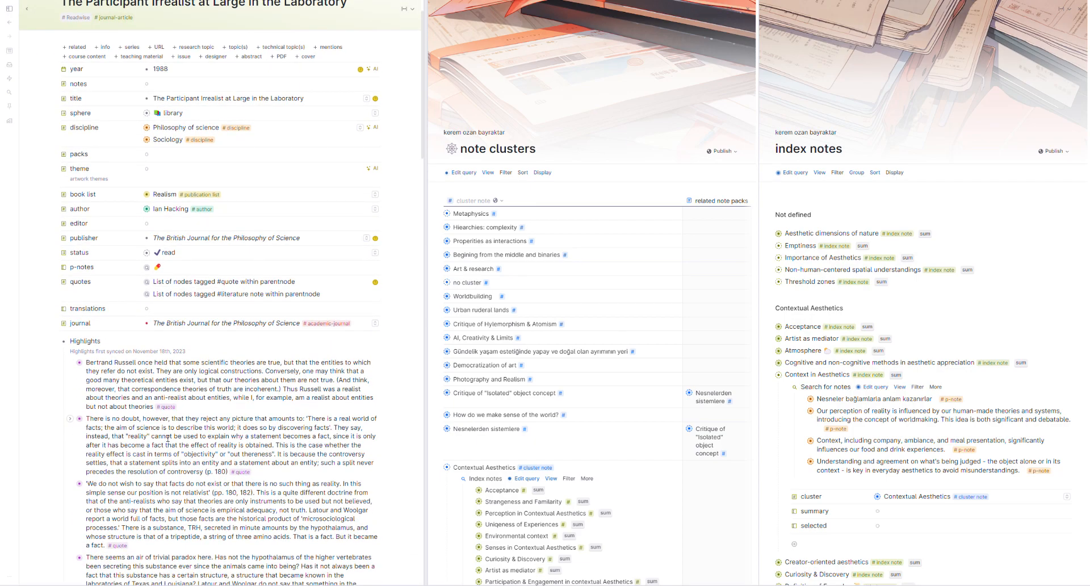
scroll(161, 430, "down", 2)
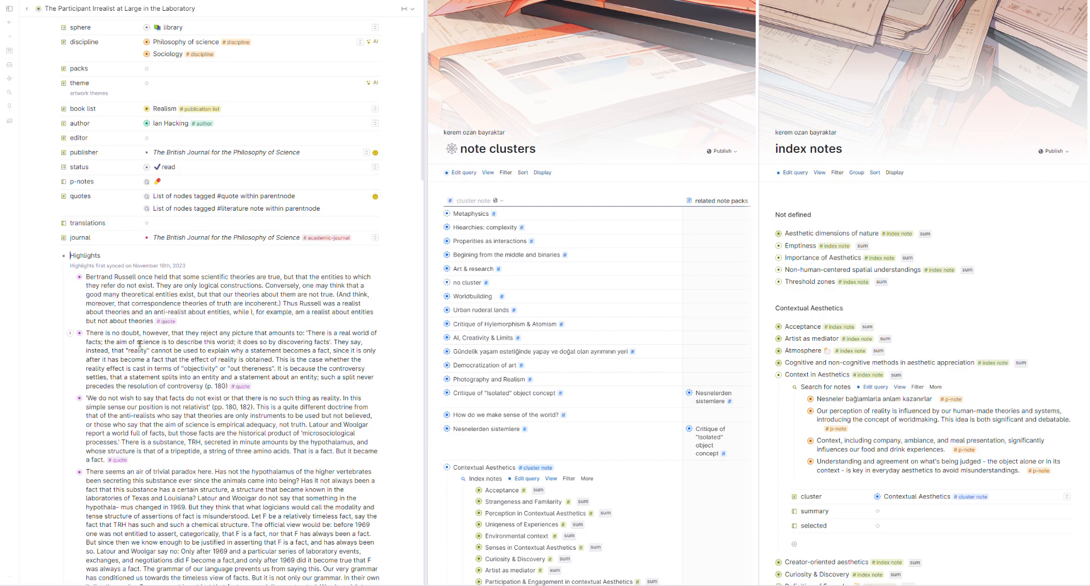
scroll(188, 291, "up", 2)
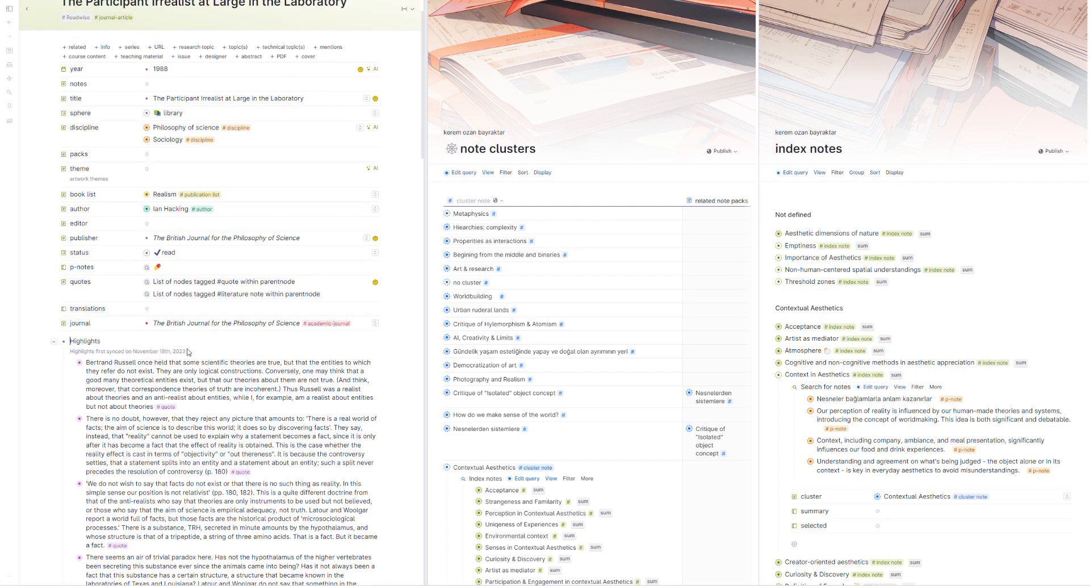
scroll(198, 343, "down", 1)
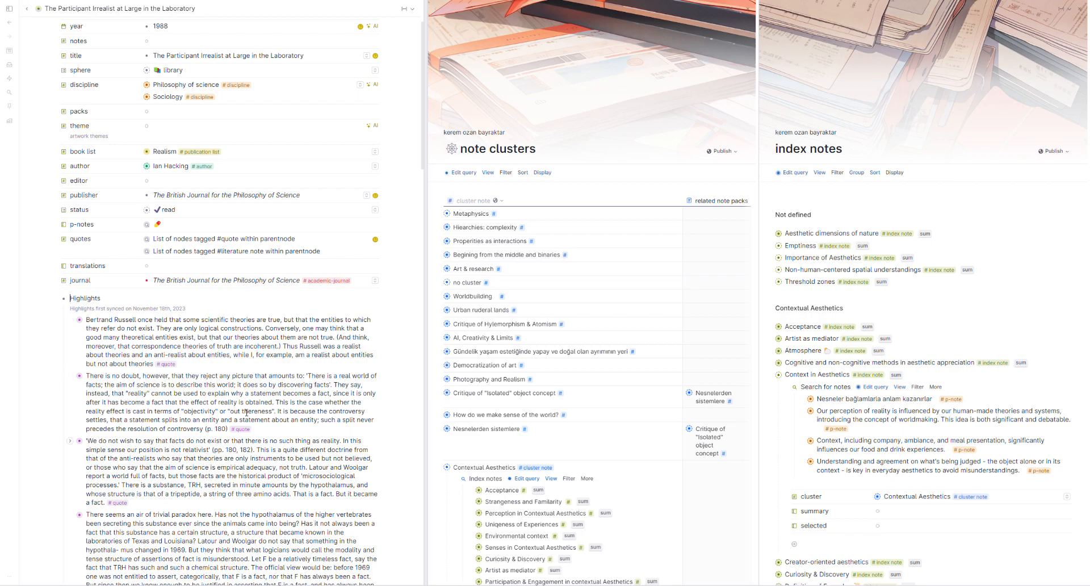
Expand the "There is no doubt" quote, uncheck its lit note box and run the "to lite note" command to generate a literature note
left_click(70, 375)
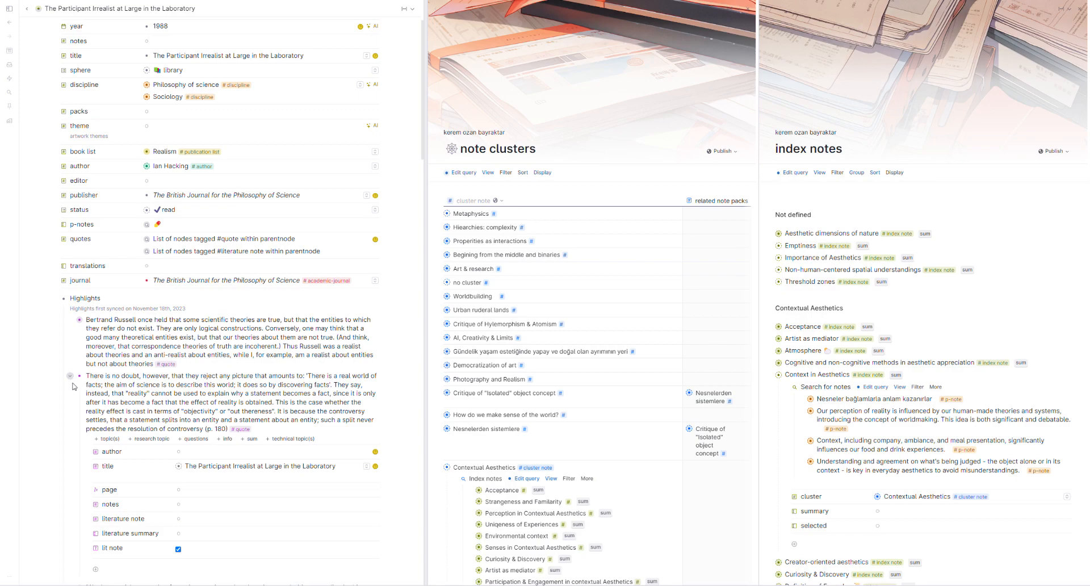
scroll(132, 384, "down", 1)
scroll(132, 384, "down", 1)
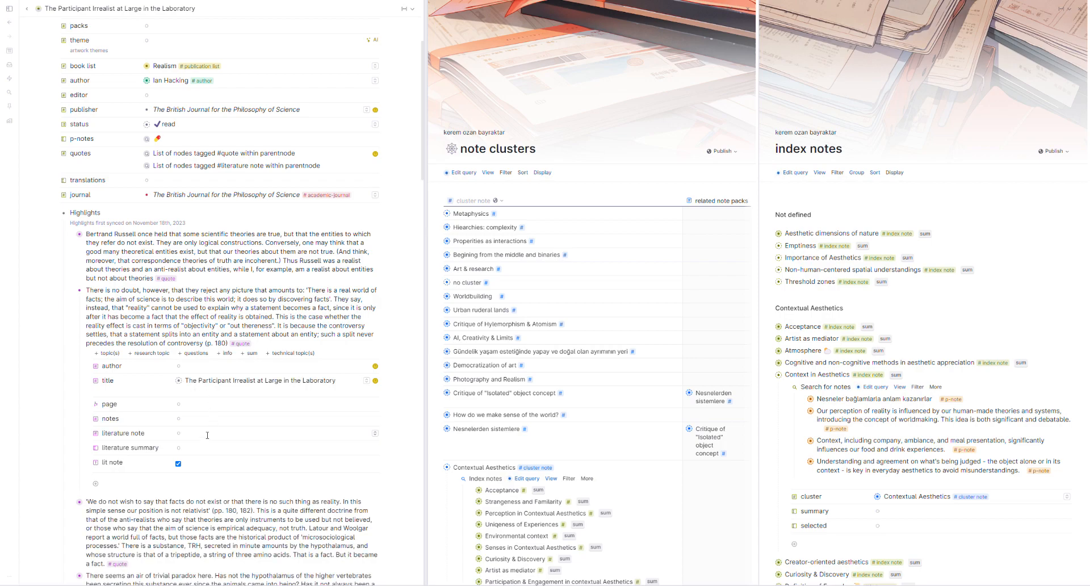
left_click(211, 435)
left_click(178, 464)
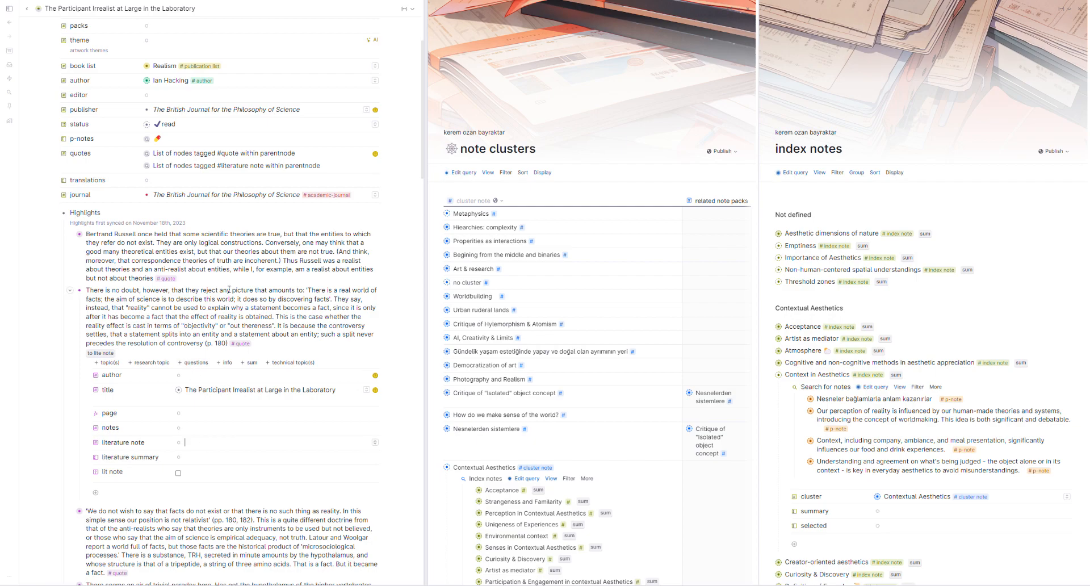
left_click(107, 354)
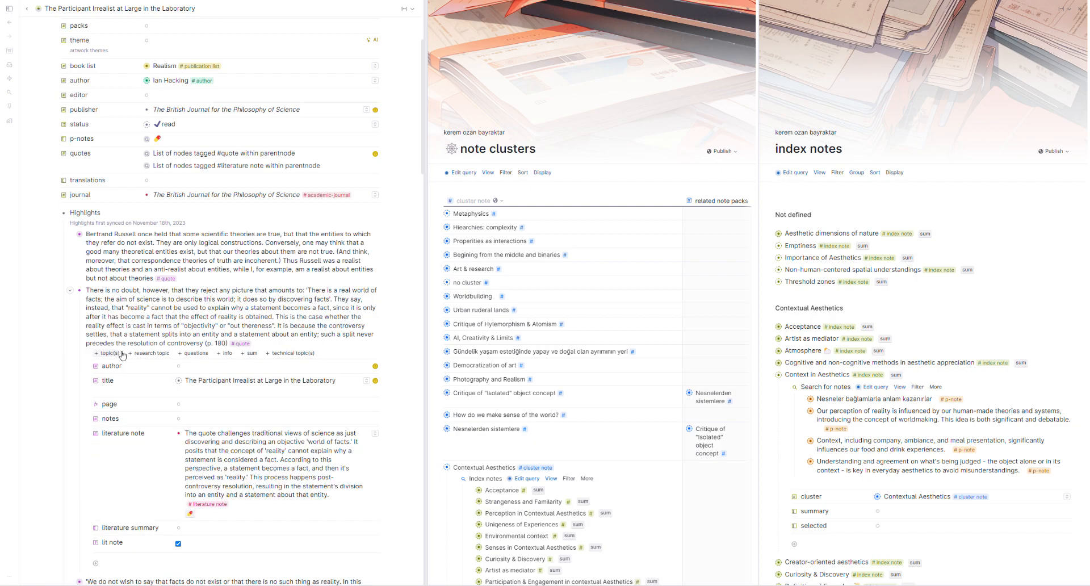
Open the quote supertag's configuration and, from its advanced settings, the "to lite note" command
left_click(256, 356)
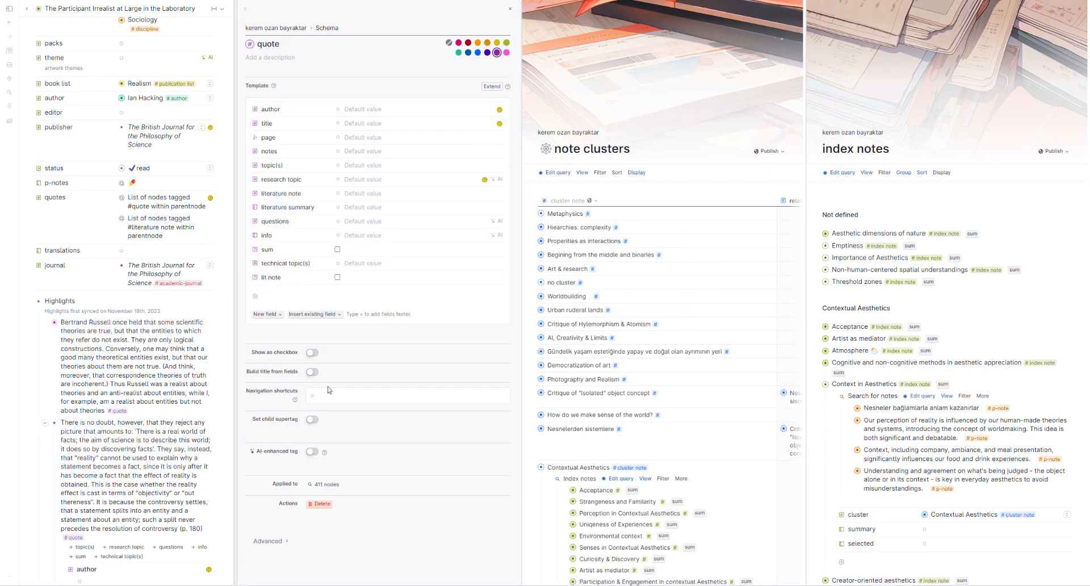
left_click(285, 544)
scroll(333, 507, "down", 1)
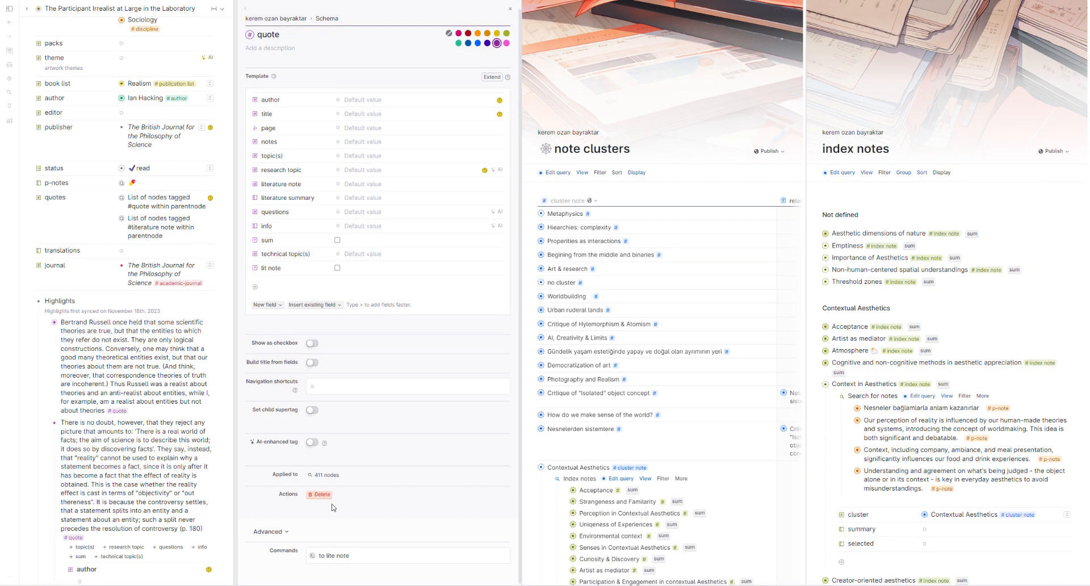
left_click(314, 556)
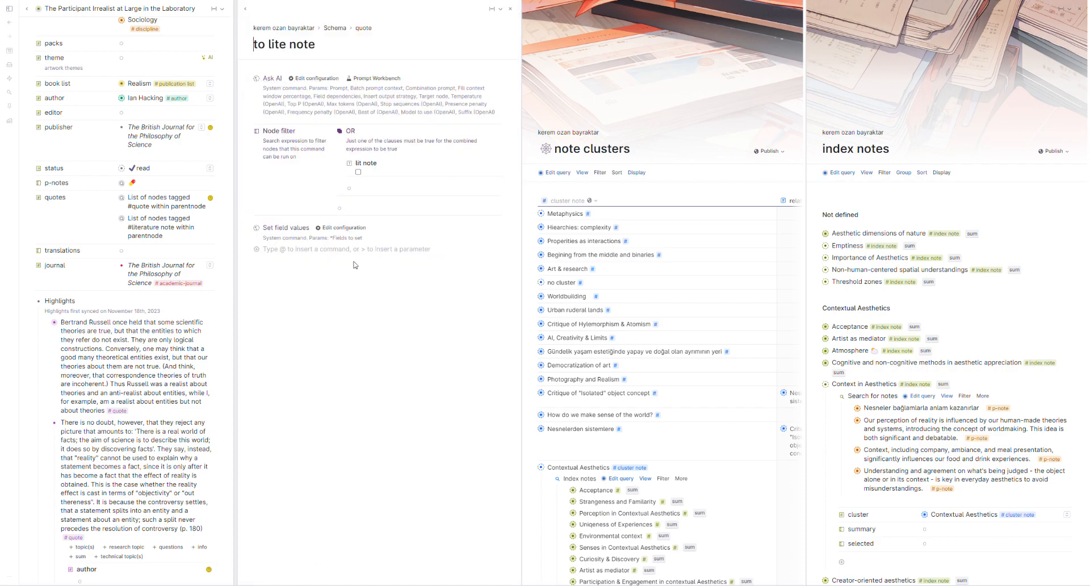
Examine the Ask AI command's custom prompt in the Prompt Workbench, and close both configuration panels
left_click(375, 78)
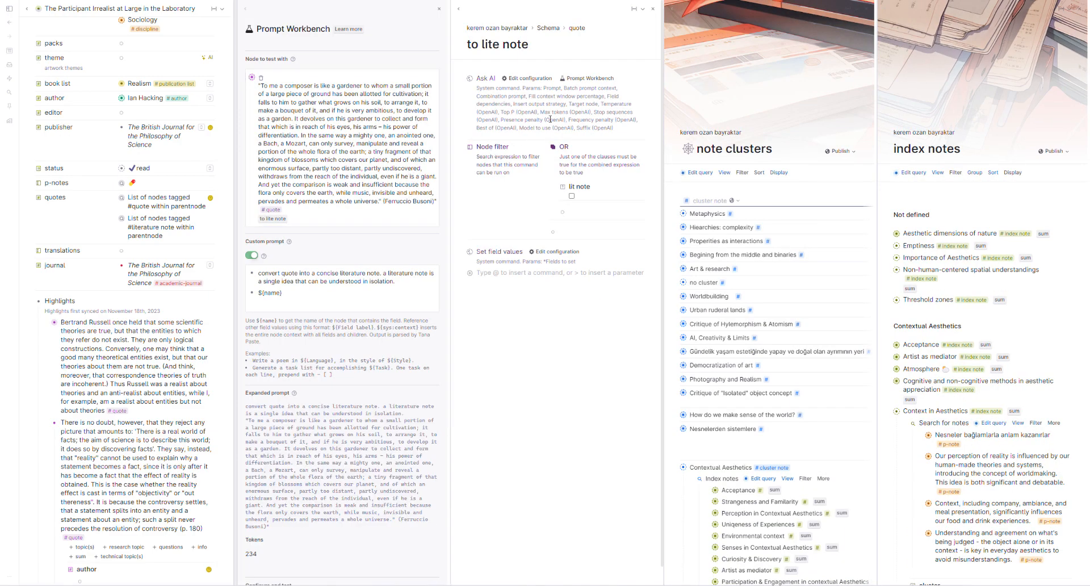
left_click(313, 308)
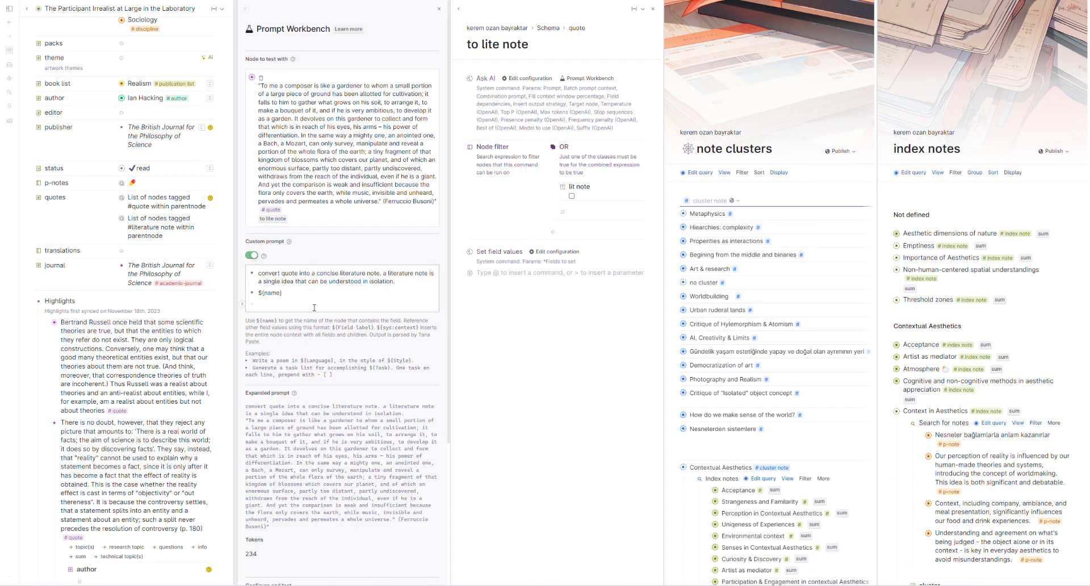
left_click_drag(259, 274, 289, 276)
left_click(277, 282)
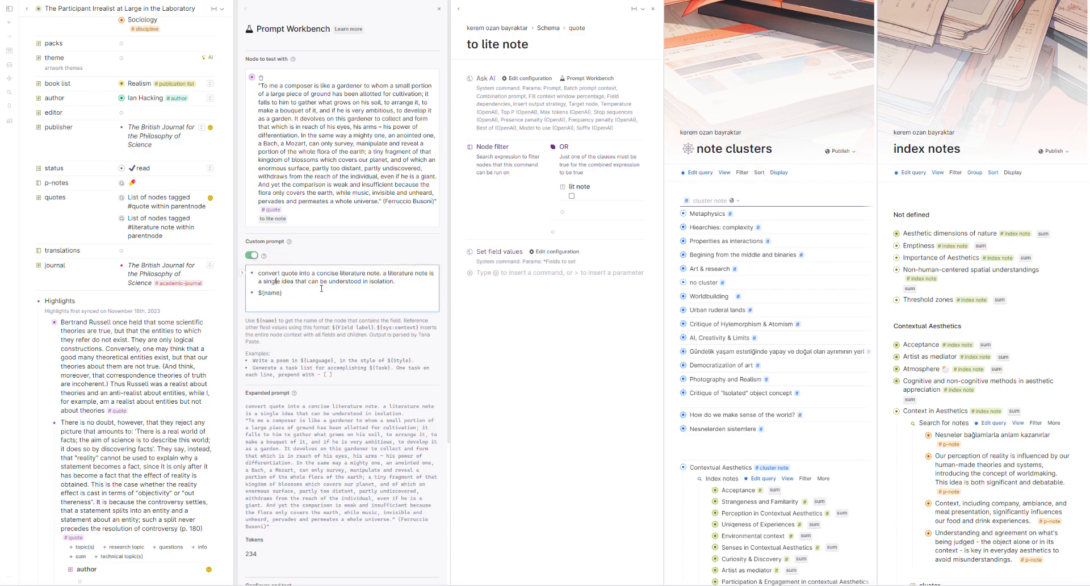
left_click_drag(399, 283, 362, 284)
left_click(357, 292)
left_click(439, 9)
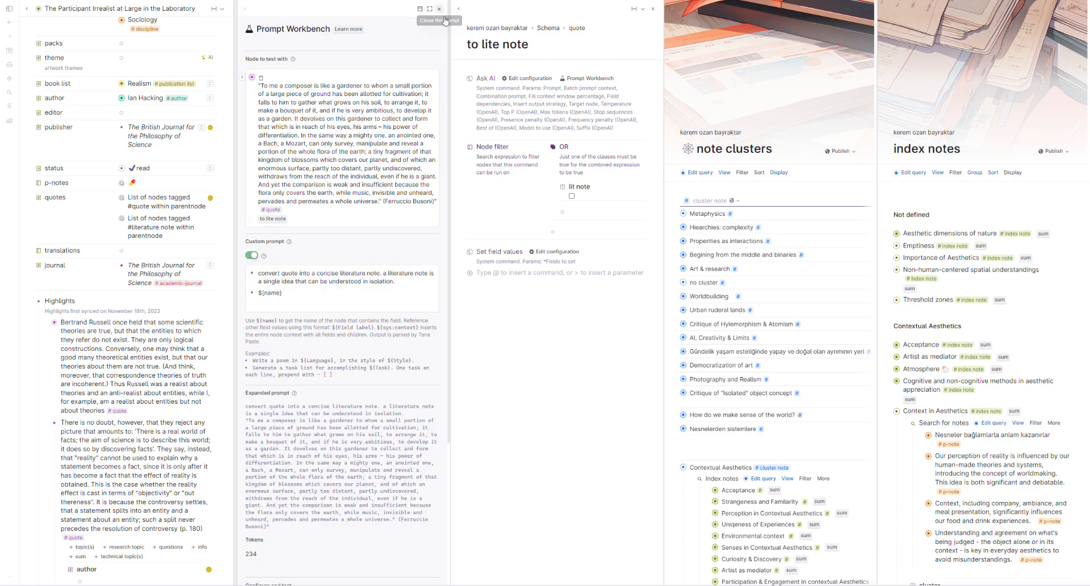
left_click(653, 9)
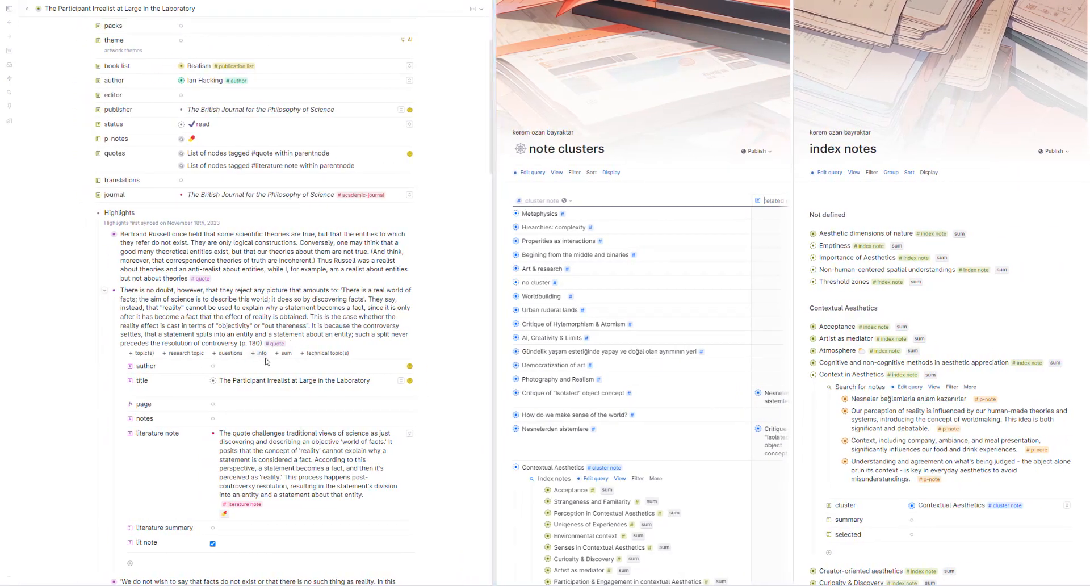
Expand the generated literature note's fields, and examine its text and the note clusters and index notes beside it
scroll(321, 384, "down", 3)
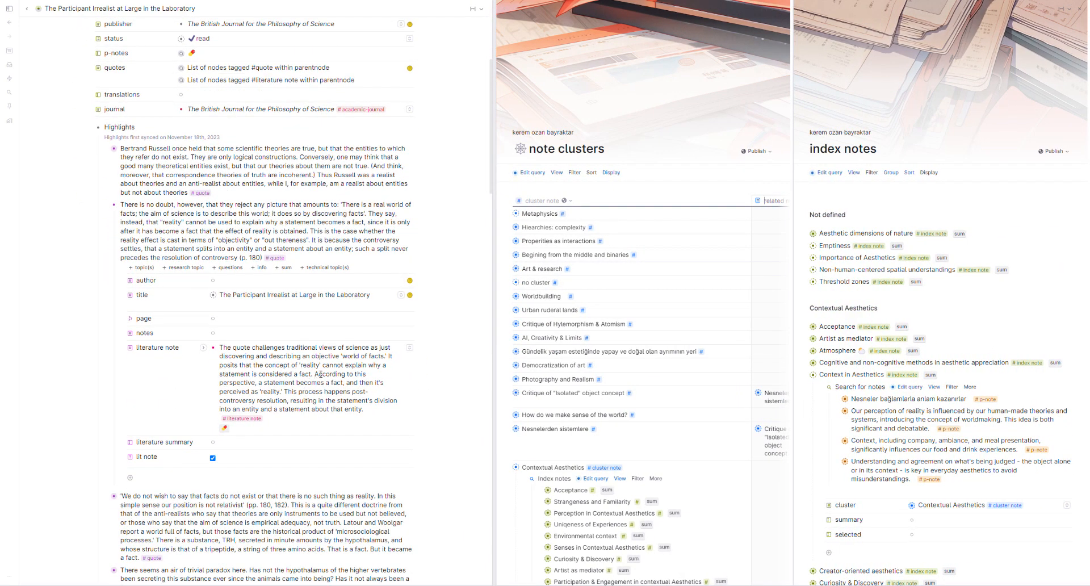
scroll(313, 392, "up", 2)
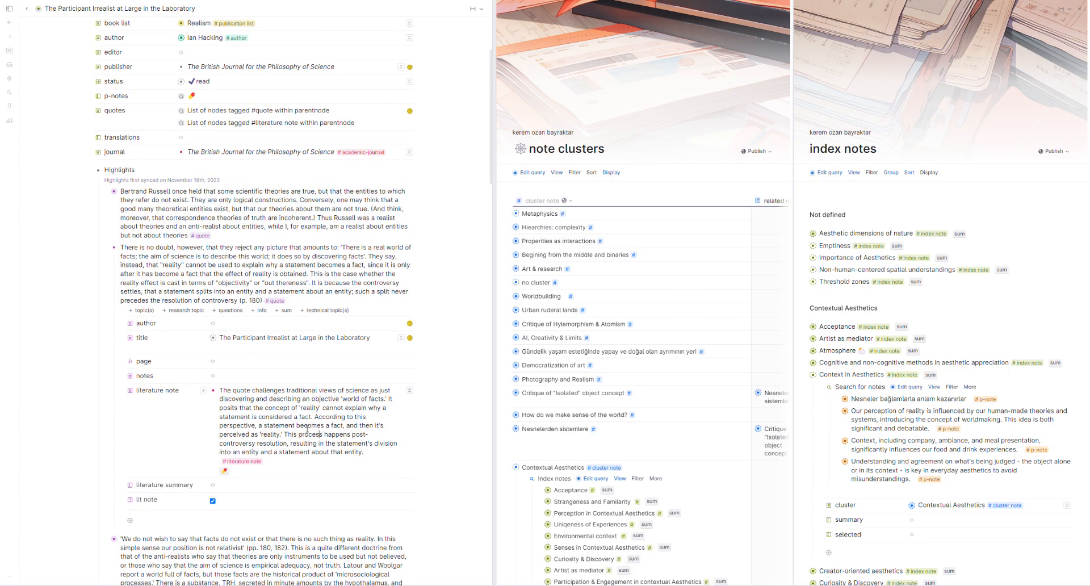
scroll(299, 405, "down", 2)
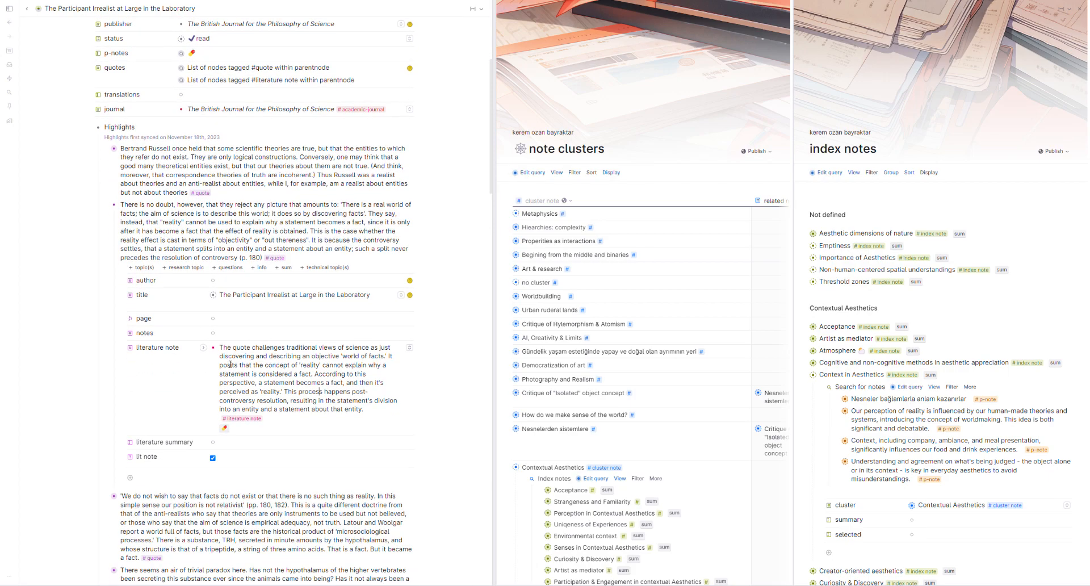
left_click(203, 348)
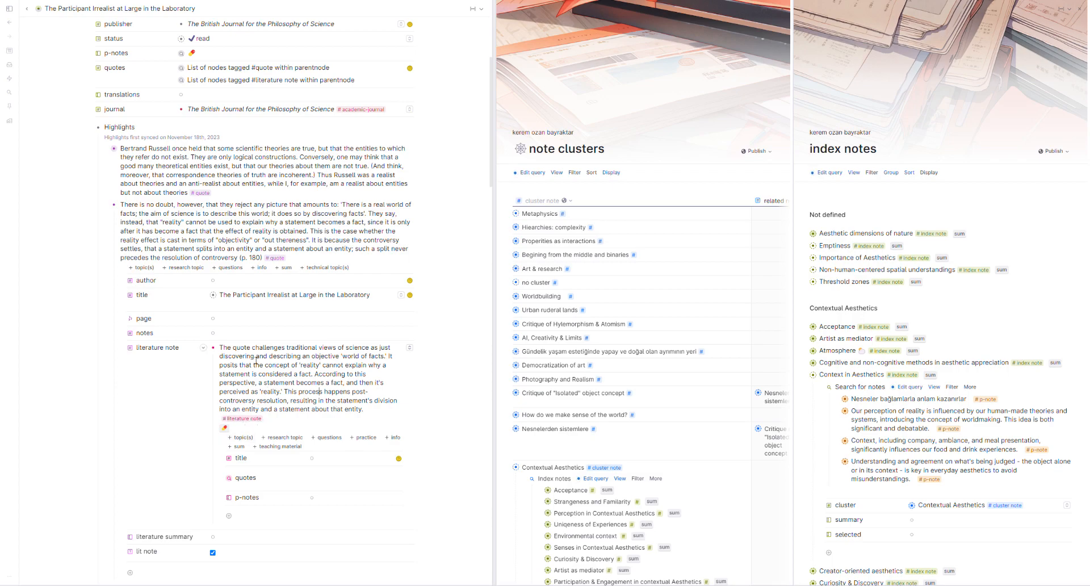
mouse_move(233, 348)
left_mouse_down()
mouse_move(375, 369)
mouse_move(316, 401)
mouse_move(368, 411)
mouse_move(255, 401)
mouse_move(224, 352)
left_mouse_up()
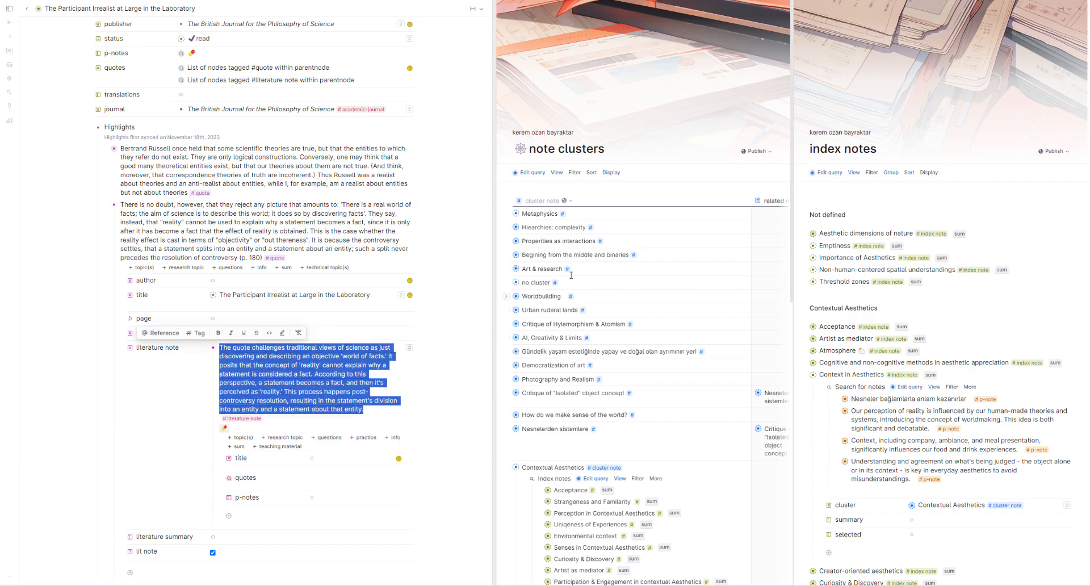
scroll(261, 414, "down", 5)
scroll(229, 508, "up", 2)
scroll(229, 509, "up", 5)
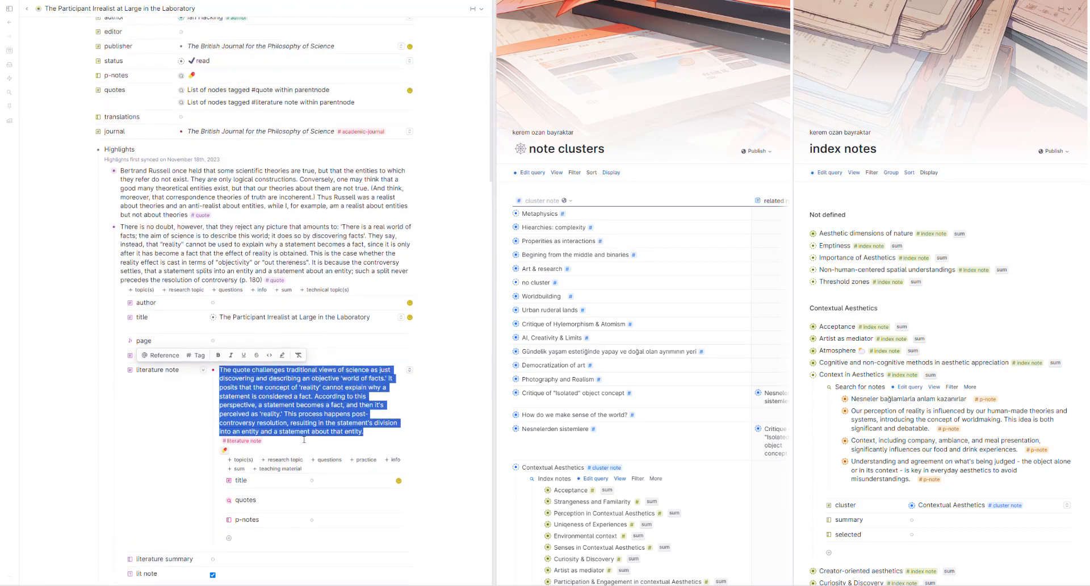
left_click(307, 406)
scroll(307, 406, "down", 2)
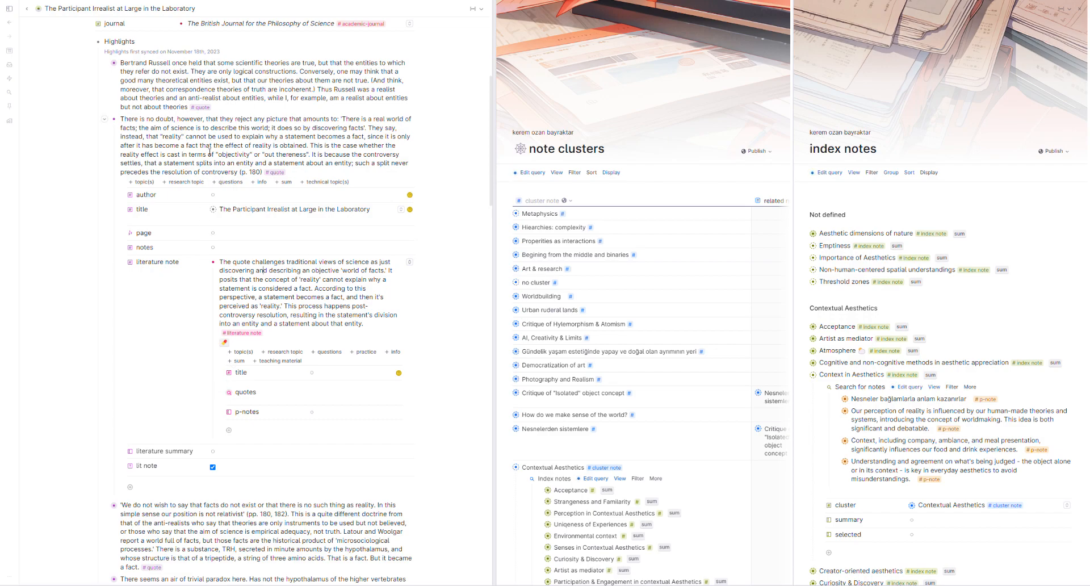
Expand the literature note's quotes search to examine its source quote, and collapse it again
left_click(219, 392)
scroll(255, 398, "down", 2)
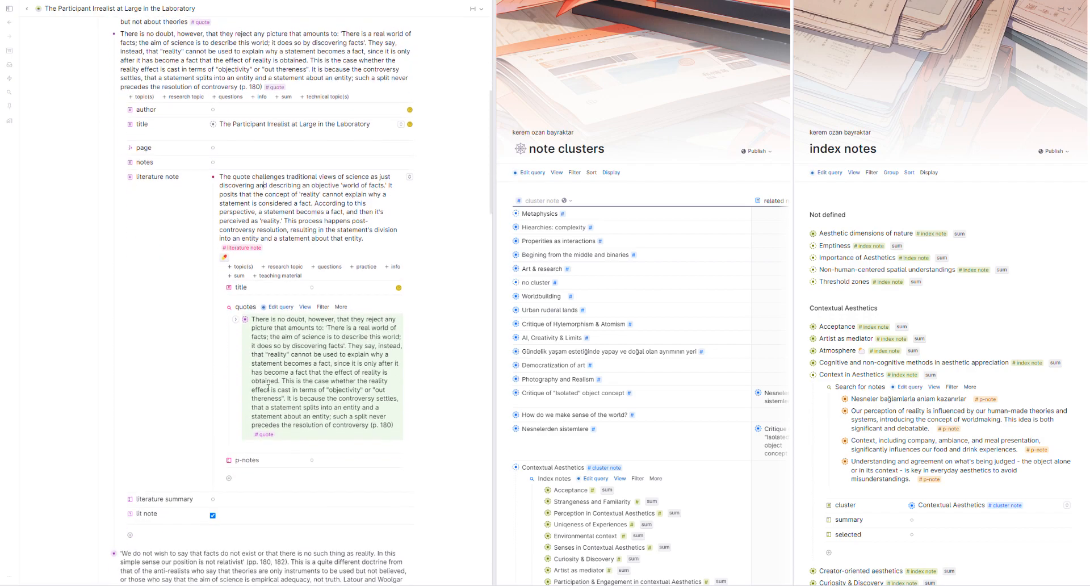
left_click(287, 312)
left_click(402, 311)
scroll(255, 279, "up", 2)
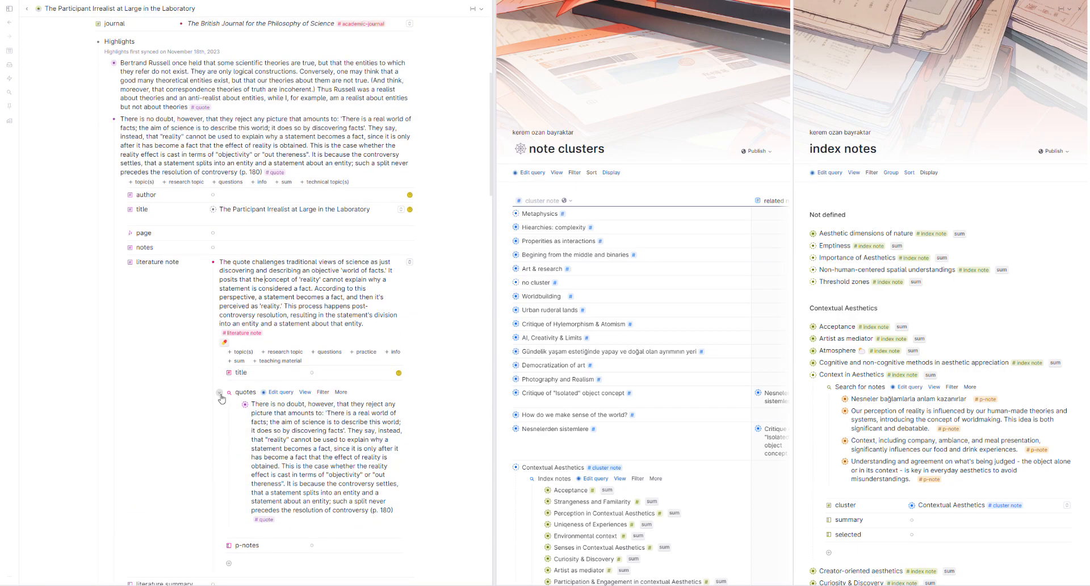
left_click(227, 394)
Generate a p-note from the literature note with its pin command, and examine the text in the p-notes field
scroll(268, 376, "up", 2)
scroll(268, 376, "down", 1)
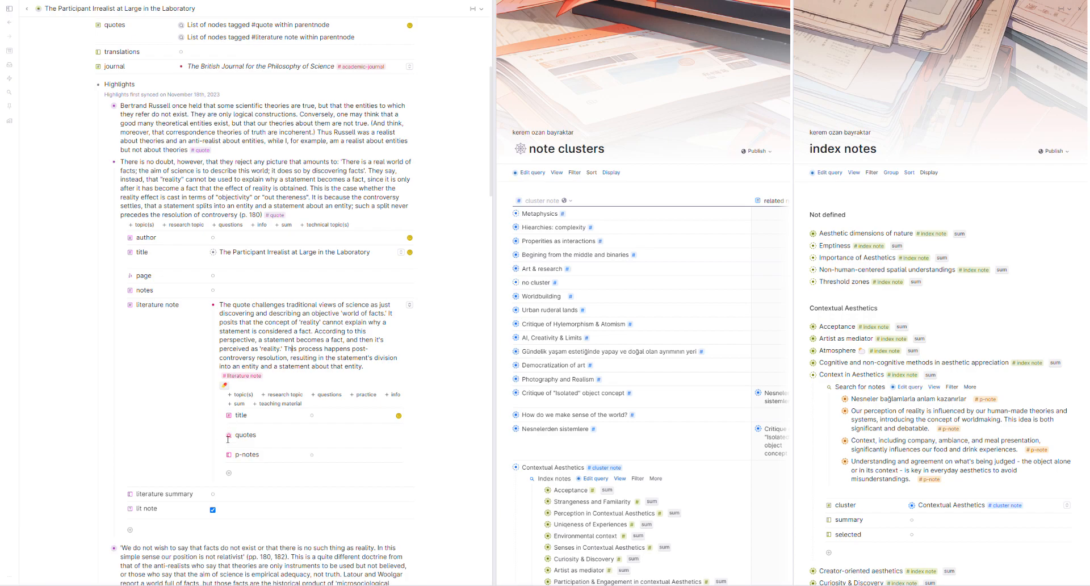
scroll(229, 438, "down", 1)
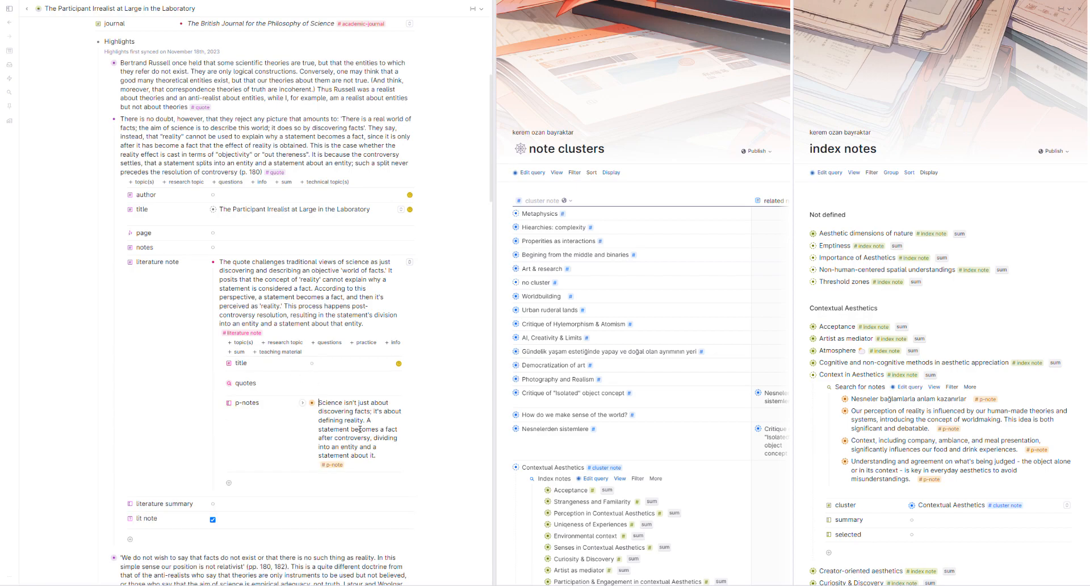
left_click_drag(319, 403, 397, 459)
left_click(396, 461)
Look through the article's remaining highlights and collapse the literature note's fields under the "There is no doubt" quote
scroll(226, 239, "down", 5)
scroll(254, 234, "down", 2)
scroll(238, 188, "up", 4)
scroll(218, 144, "down", 6)
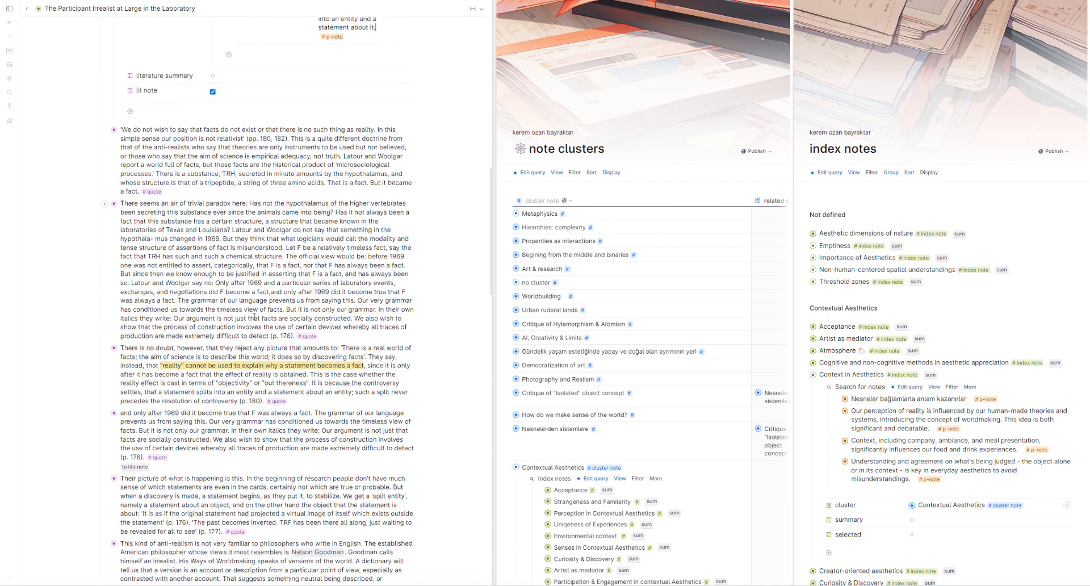
scroll(244, 358, "down", 6)
scroll(293, 362, "up", 11)
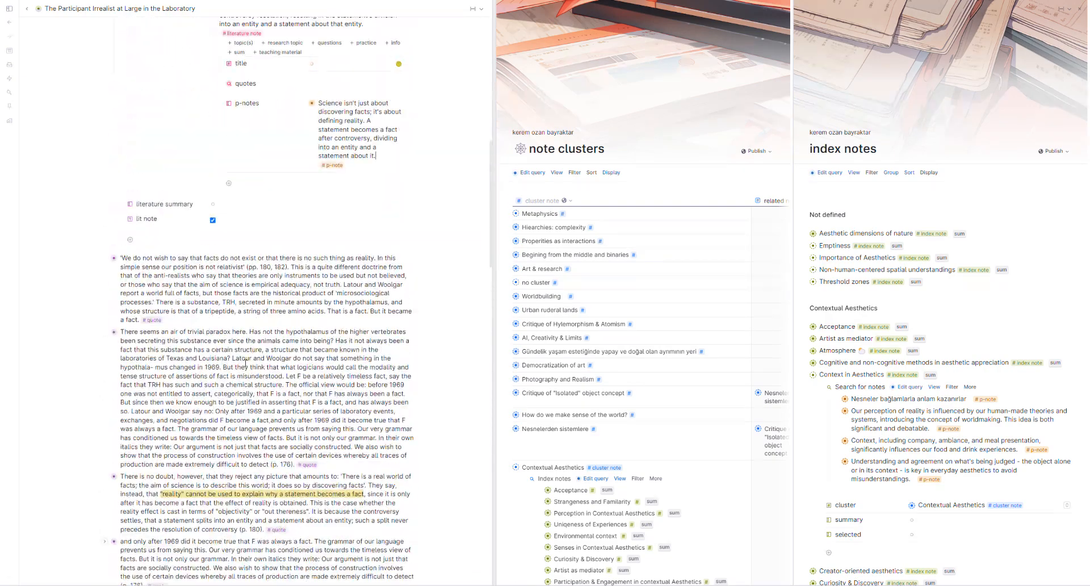
scroll(292, 362, "up", 4)
left_click(211, 348)
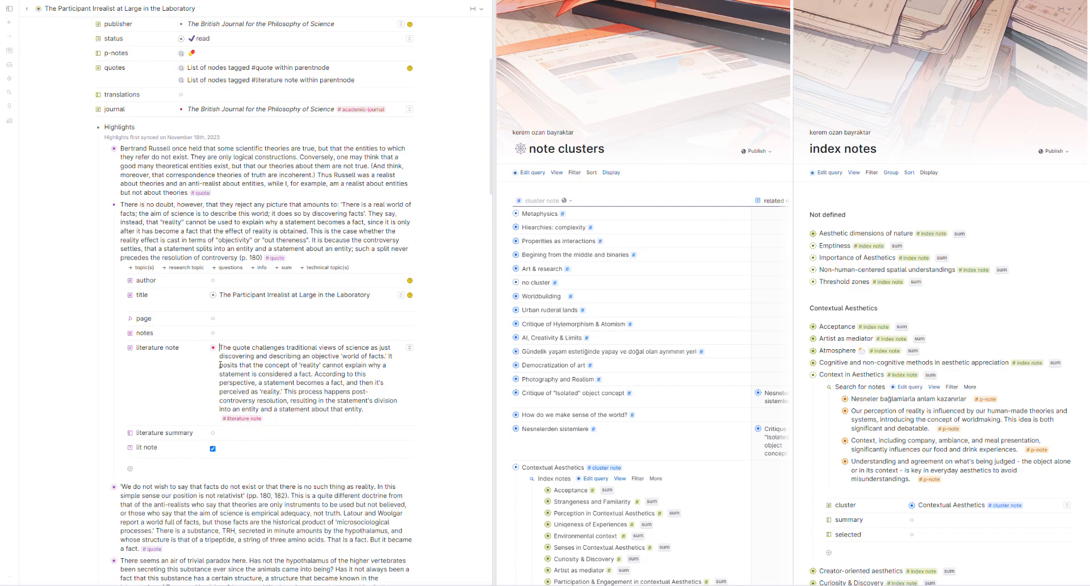
Expand the "We do not wish to say" quote and its literature note, and check the note's title and quotes fields
scroll(190, 380, "down", 2)
left_click(106, 397)
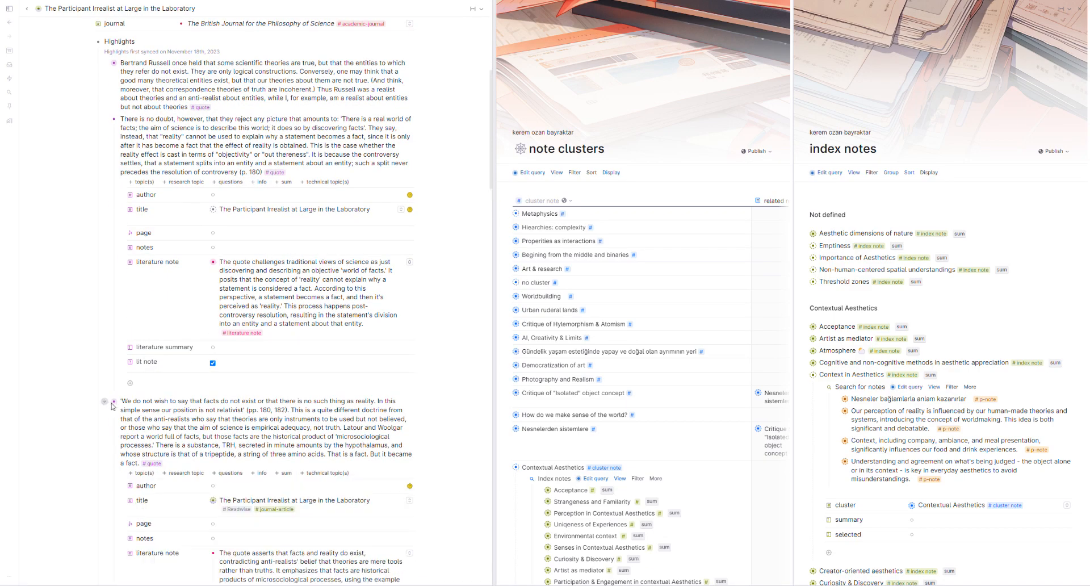
scroll(193, 403, "down", 2)
scroll(193, 403, "down", 2)
scroll(199, 399, "up", 5)
scroll(205, 394, "down", 3)
scroll(219, 396, "down", 3)
left_click(221, 383)
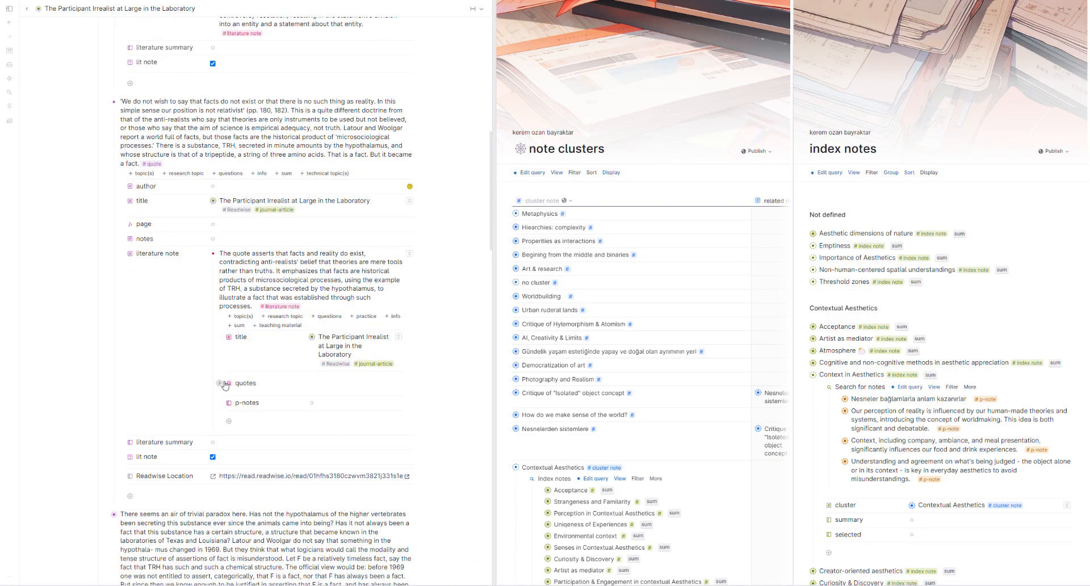
left_click(221, 384)
Collapse the "We do not wish to say" quote and expand the "There seems an air of trivial paradox" quote
scroll(117, 292, "up", 3)
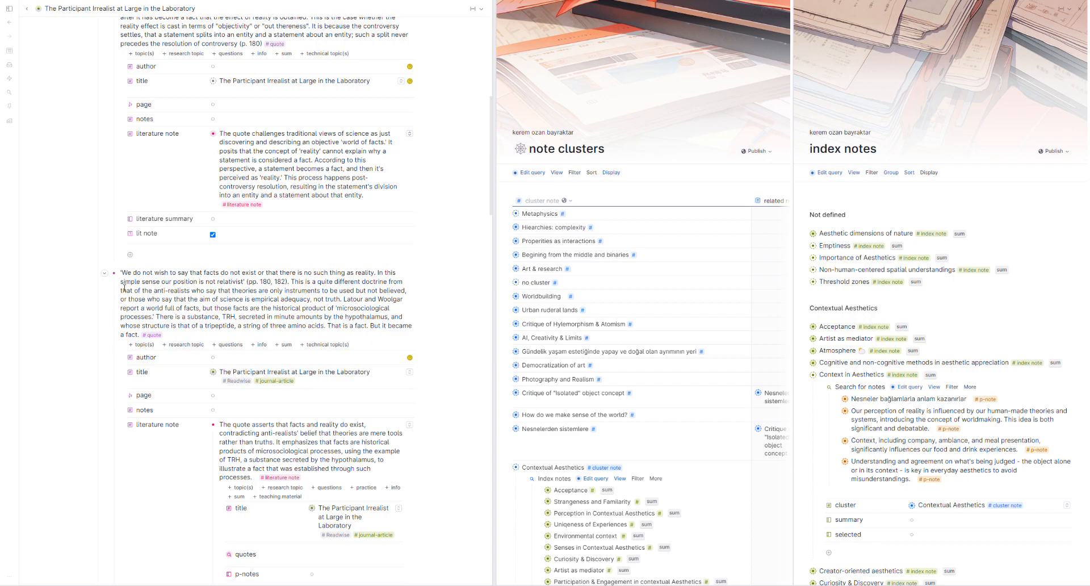
left_click(105, 273)
scroll(105, 267, "down", 2)
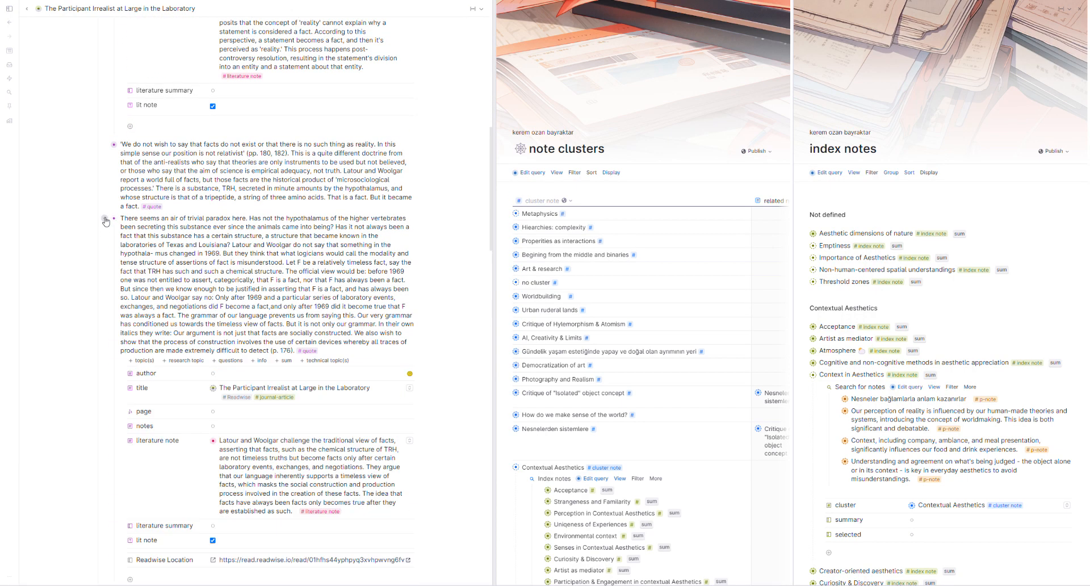
Expand the literature note under the "There seems an air of trivial paradox" quote and examine the text in its p-notes field
scroll(210, 321, "down", 2)
left_click(207, 313)
scroll(358, 408, "down", 2)
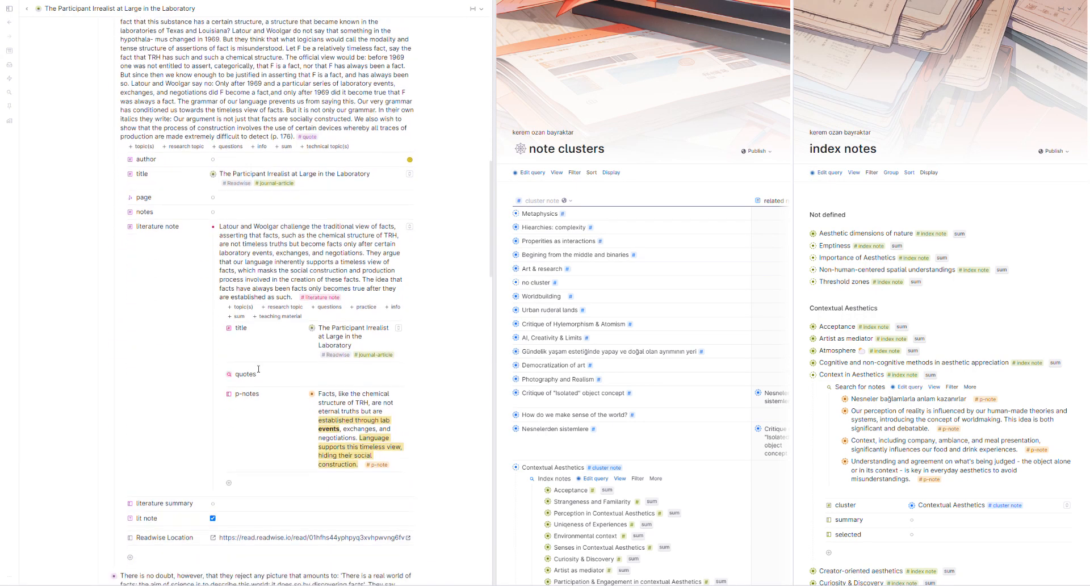
scroll(358, 408, "up", 2)
scroll(358, 408, "down", 2)
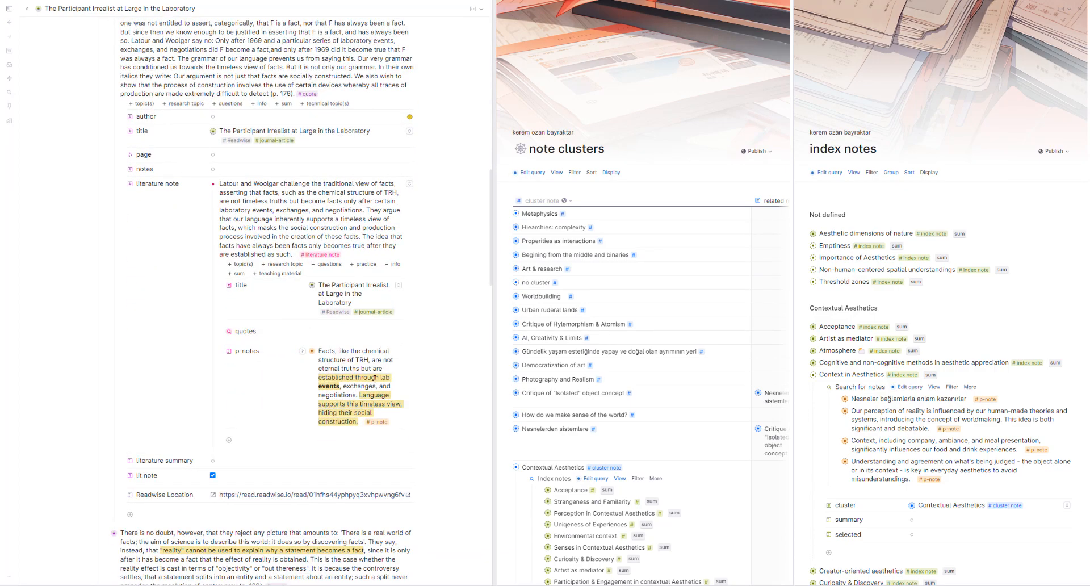
left_click_drag(391, 379, 328, 380)
left_click(329, 386)
Collapse the expanded quotes and the article's whole Highlights section
scroll(373, 401, "up", 5)
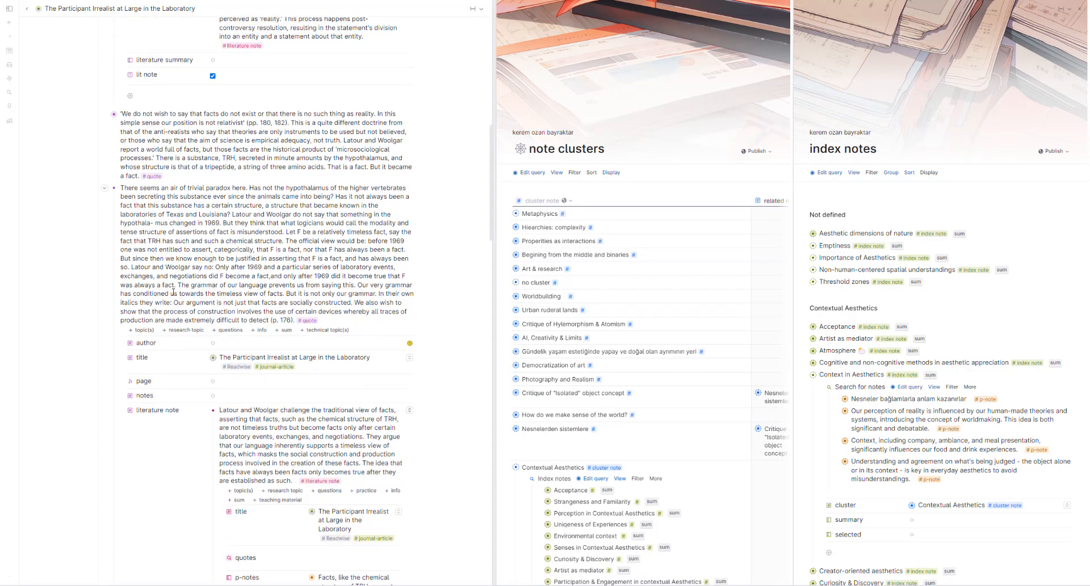
scroll(111, 314, "up", 6)
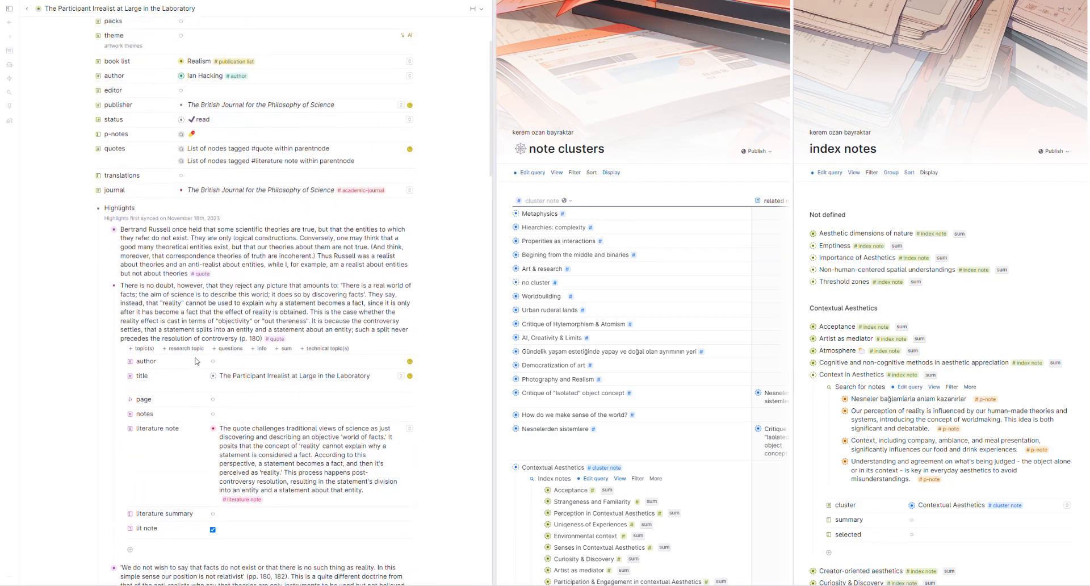
left_click(105, 376)
scroll(105, 375, "up", 3)
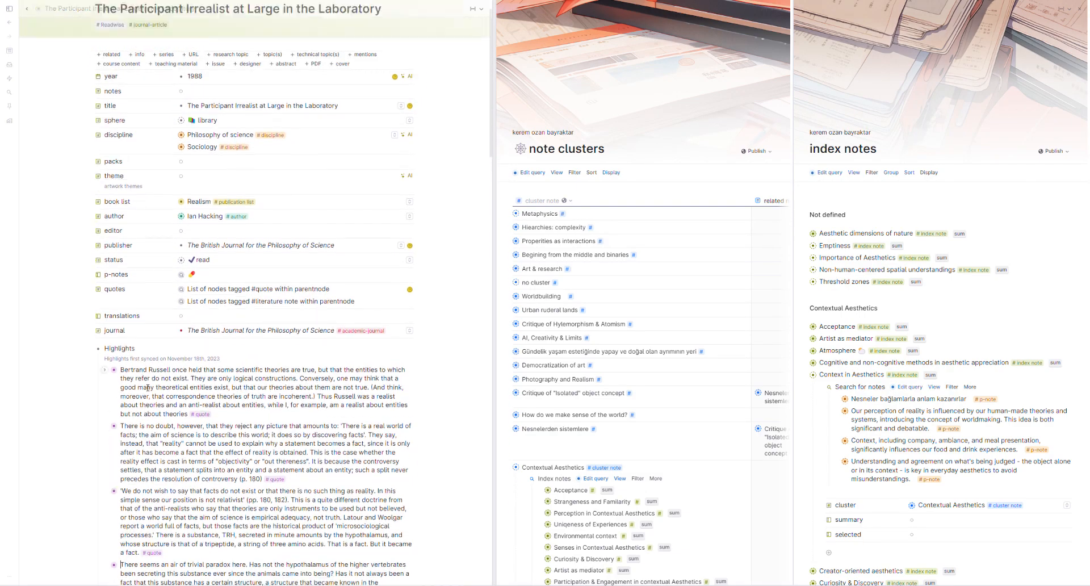
left_click(92, 386)
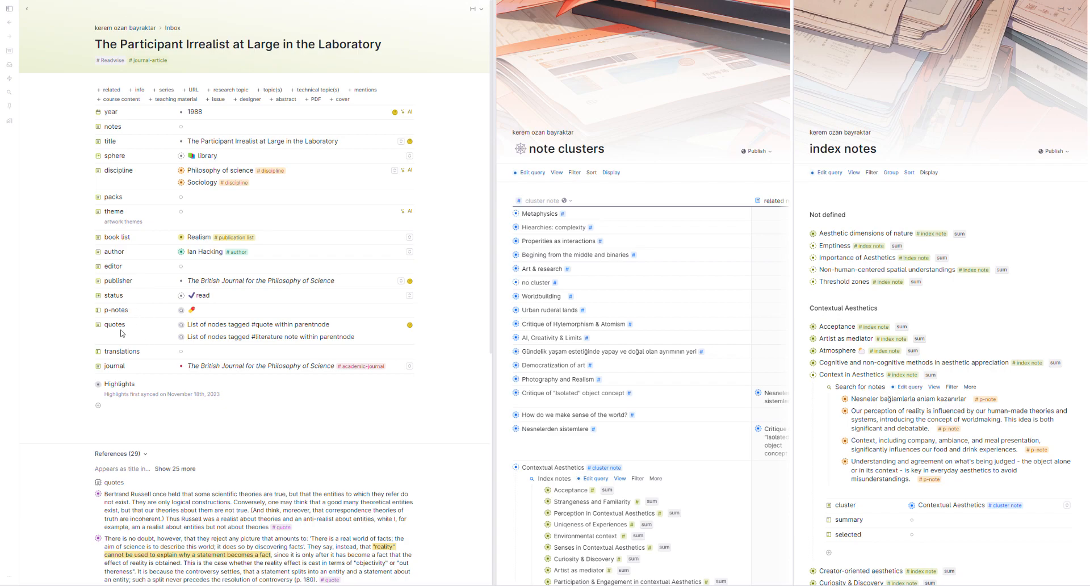
Add a new entry in the article's p-notes field and start a Find nodes search for the tag #p-note
left_click(213, 313)
key("Return")
key("ctrl+k")
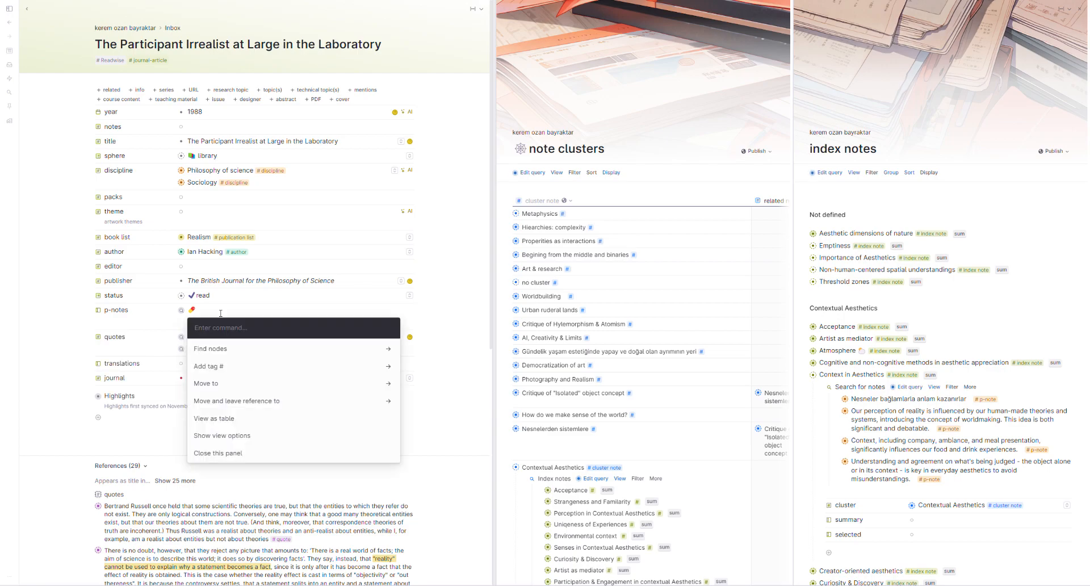
key("Down")
key("Return")
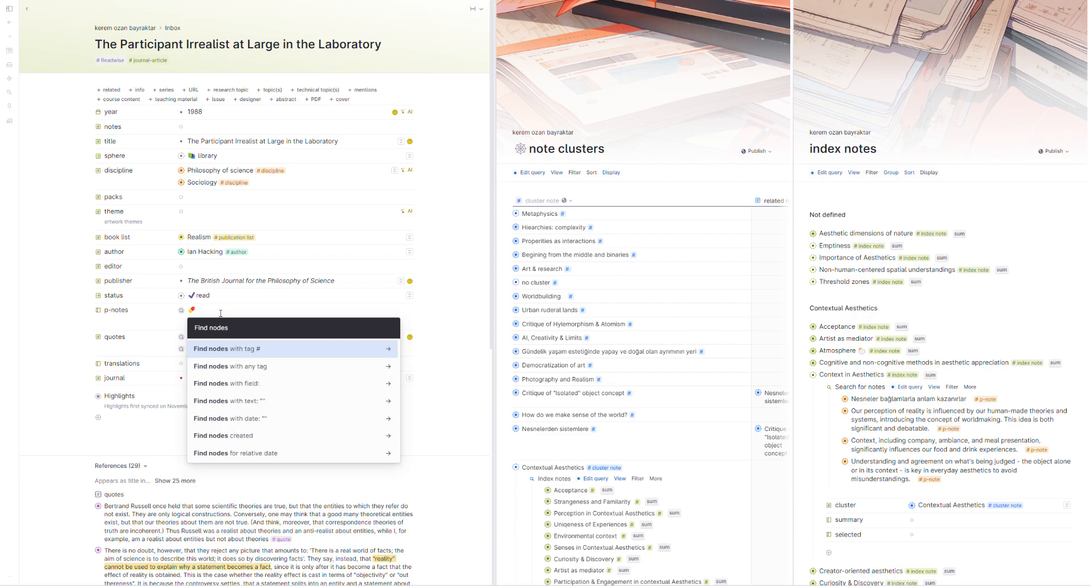
key("Return")
type("pn")
key("Return")
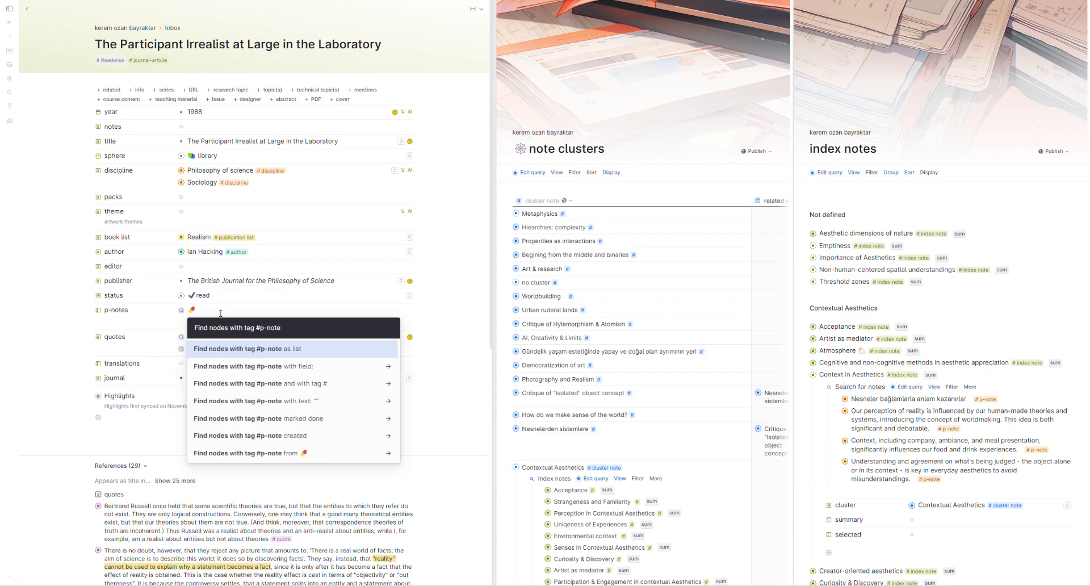
Limit the #p-note search to the grandparent area and insert it as a list
type("as g")
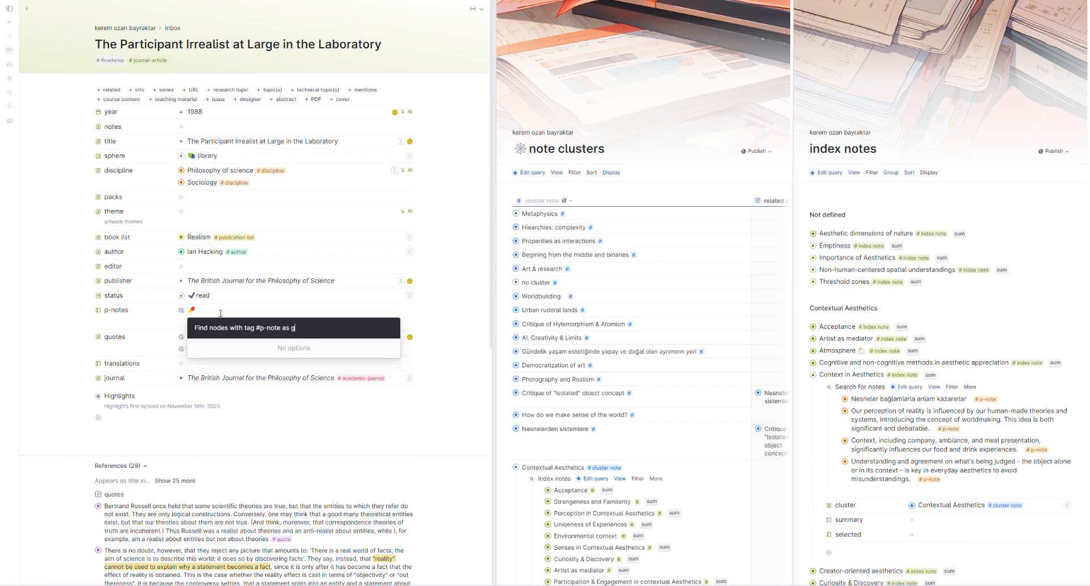
key("BackSpace")
key("BackSpace")
key("BackSpace")
key("BackSpace")
type("gr")
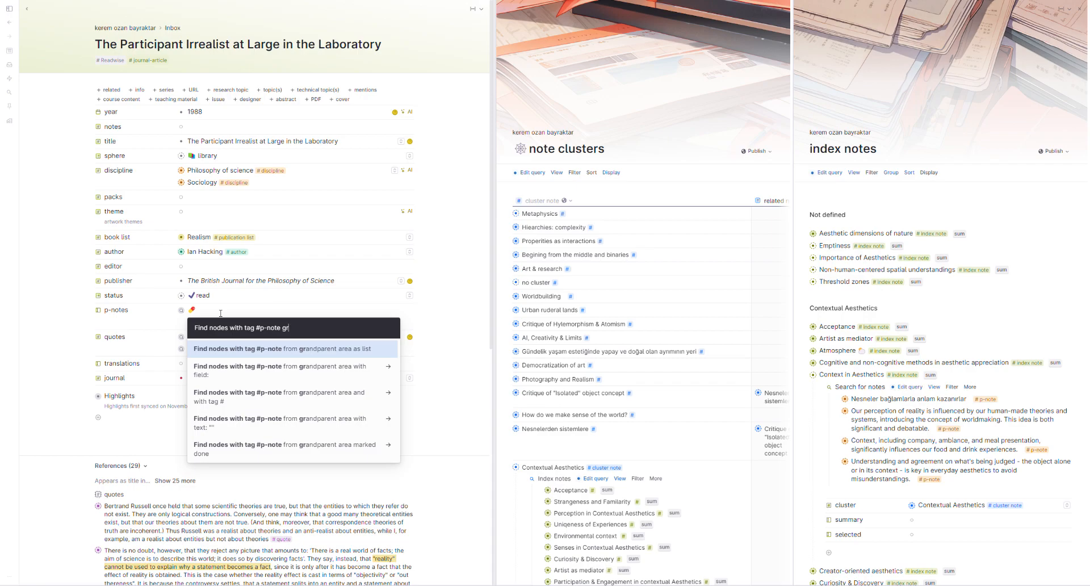
key("Return")
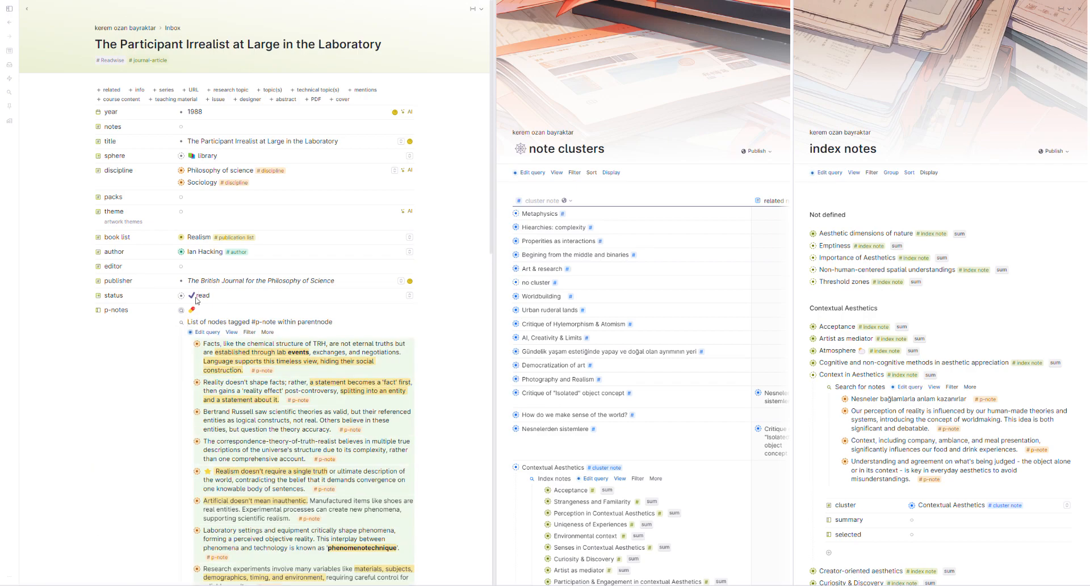
Look through the p-note search results, inspect the search's conditions in the query builder, and close it
scroll(260, 307, "down", 2)
scroll(261, 307, "down", 1)
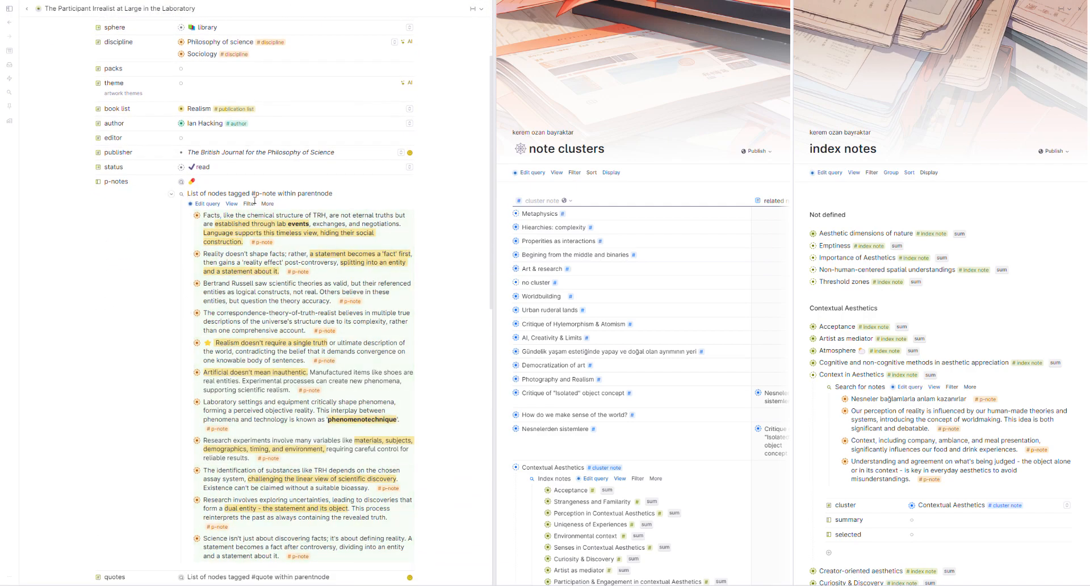
left_click(207, 203)
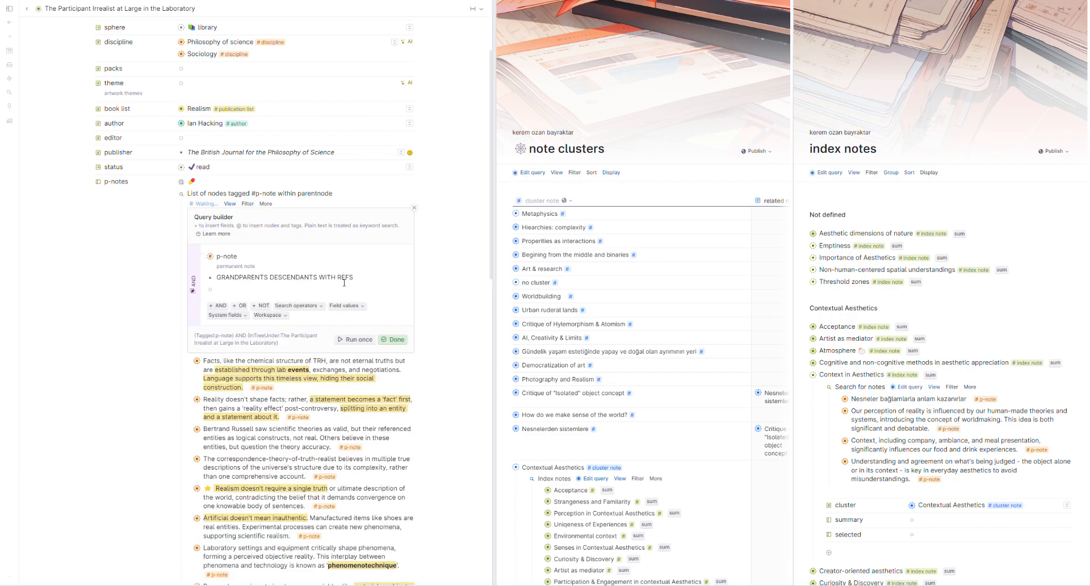
left_click(414, 207)
scroll(236, 256, "up", 1)
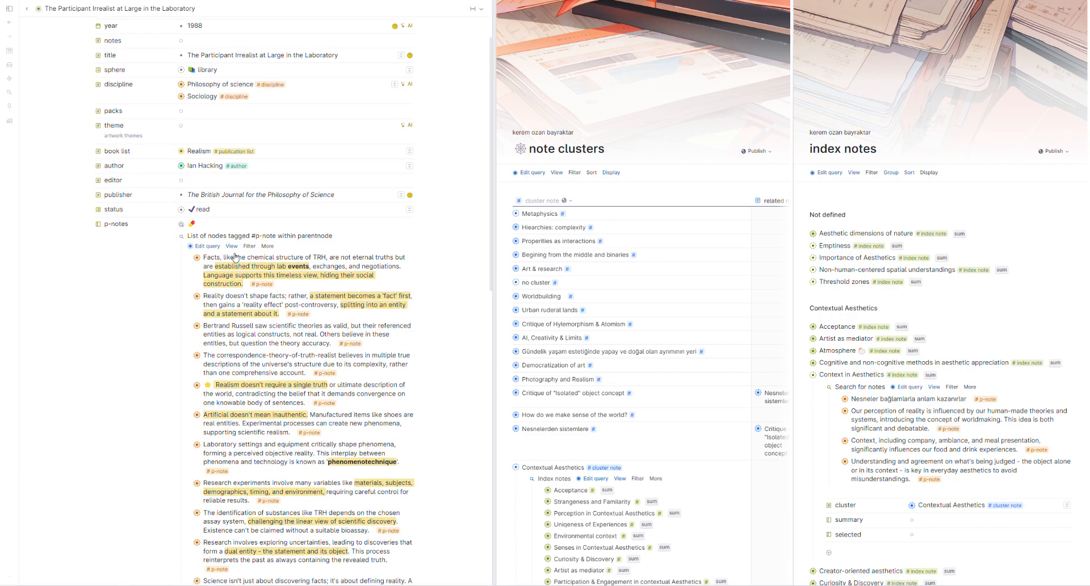
Expand the "Facts, like the chemical structure of TRH" p-note and its supporting notes, and inspect the supporting notes query
scroll(235, 257, "up", 1)
left_click(189, 301)
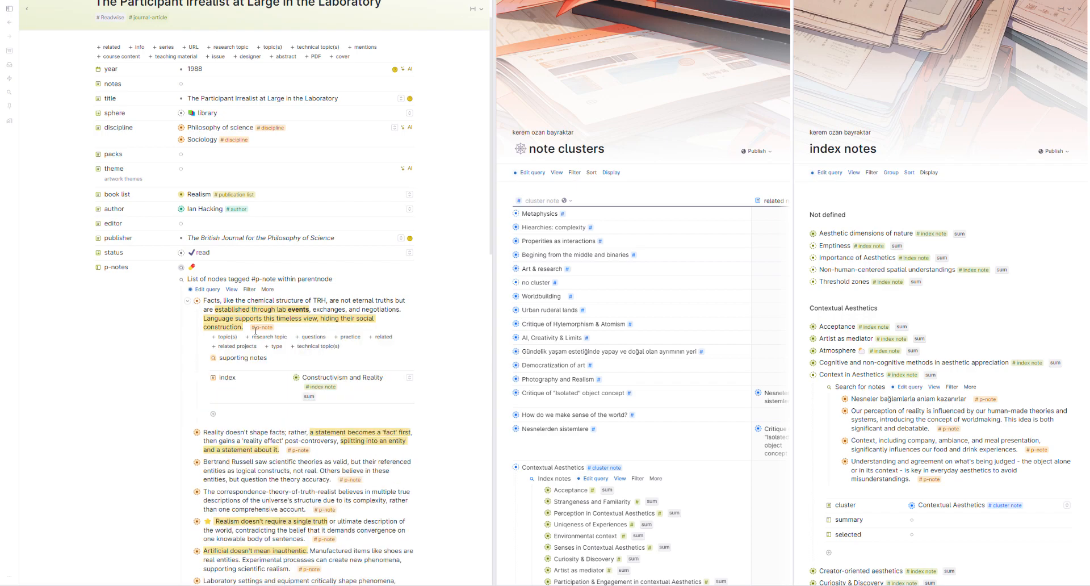
left_click(206, 357)
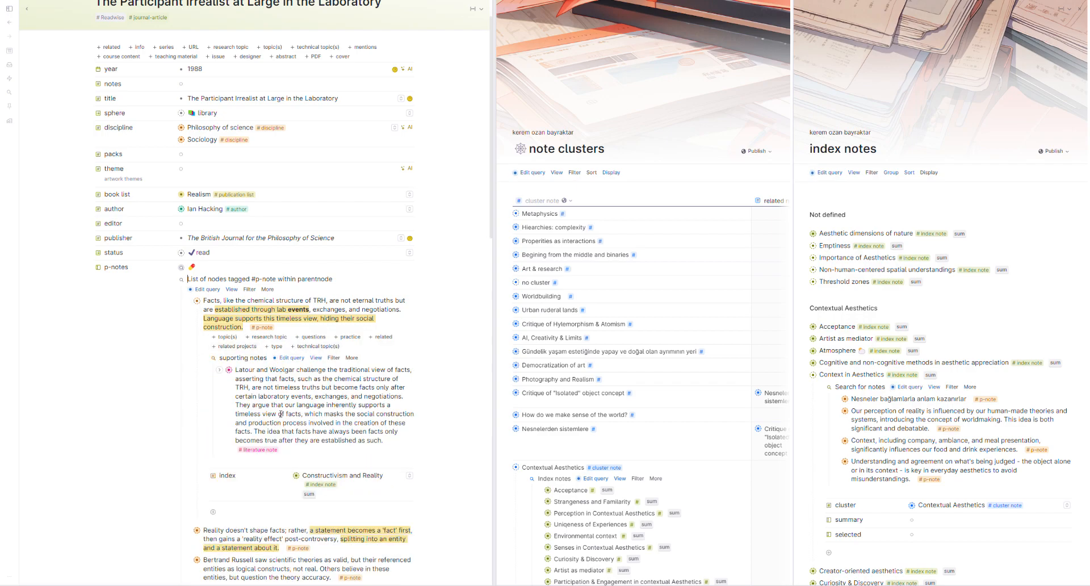
left_click(292, 358)
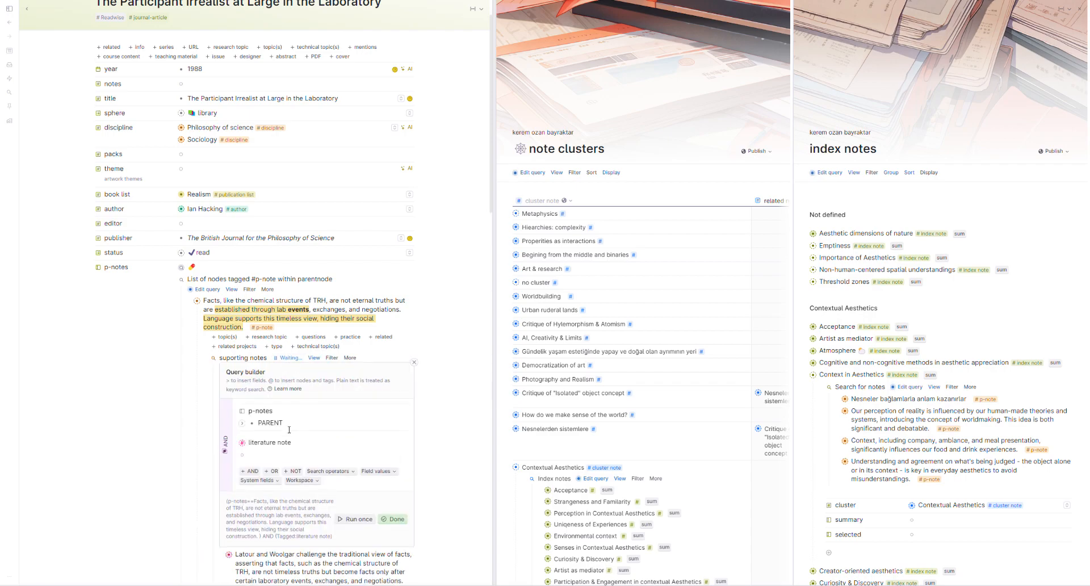
left_click(414, 361)
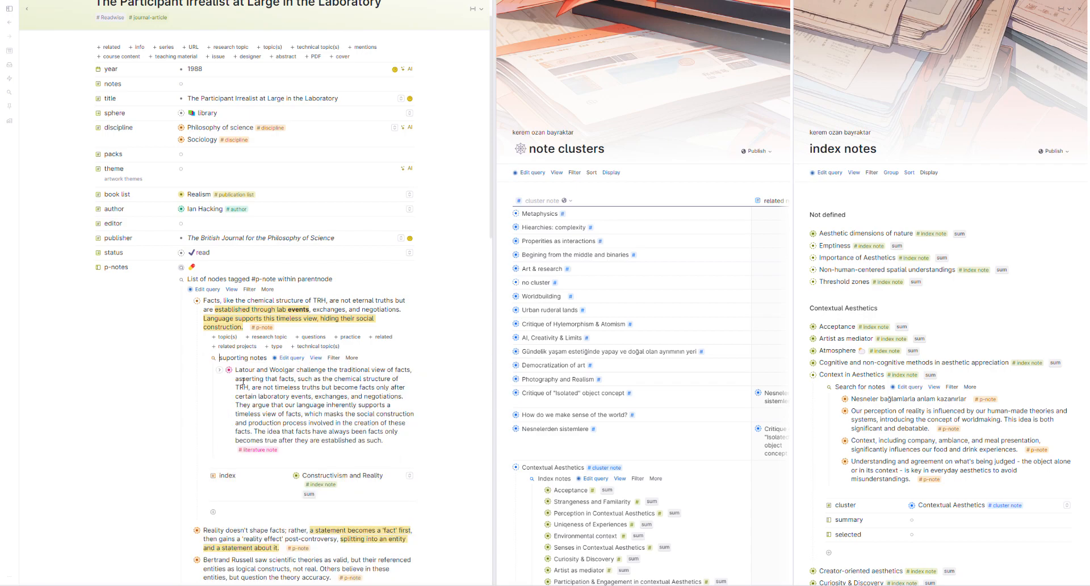
Examine the fields of the supporting literature note, and collapse that note, the supporting notes and the p-note
scroll(251, 394, "down", 2)
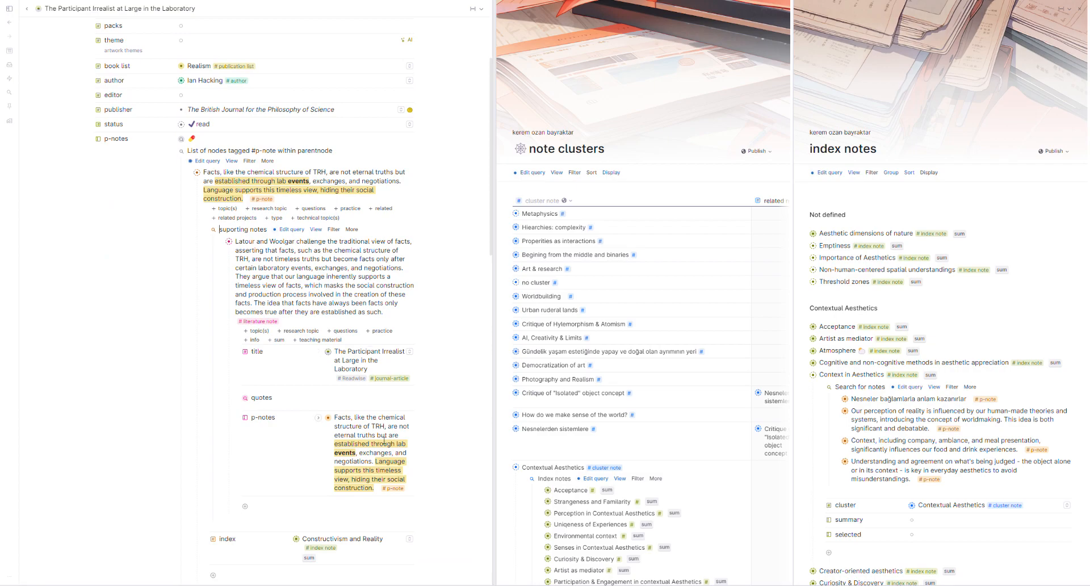
scroll(312, 302, "up", 1)
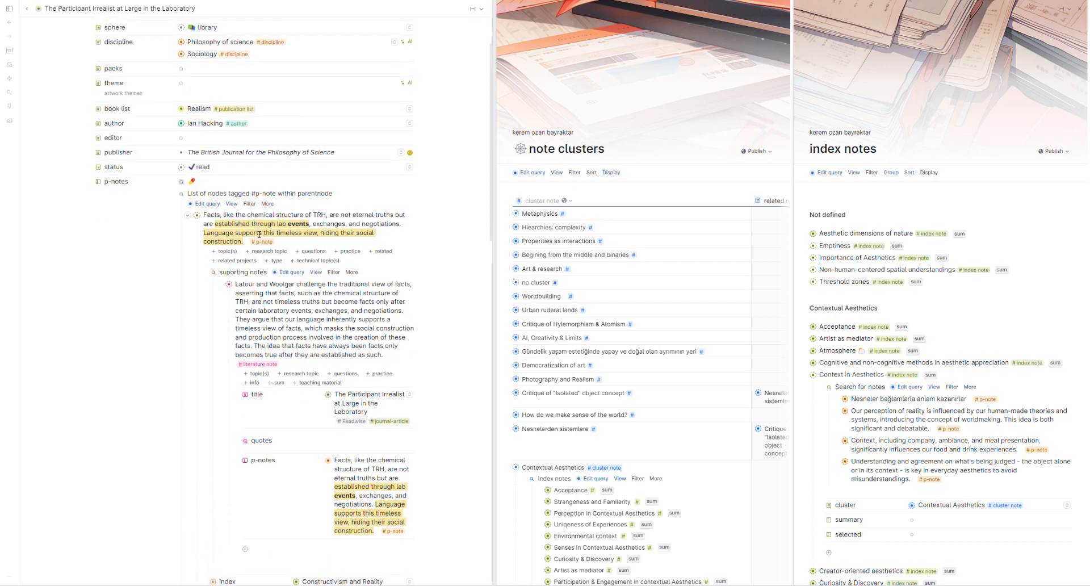
left_click(221, 285)
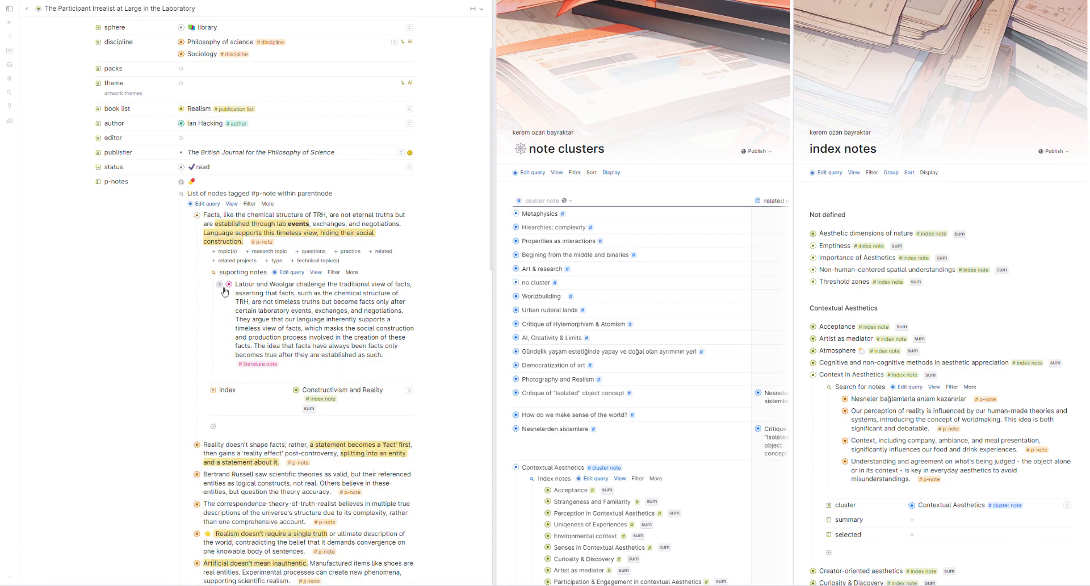
left_click(204, 274)
scroll(204, 276, "up", 2)
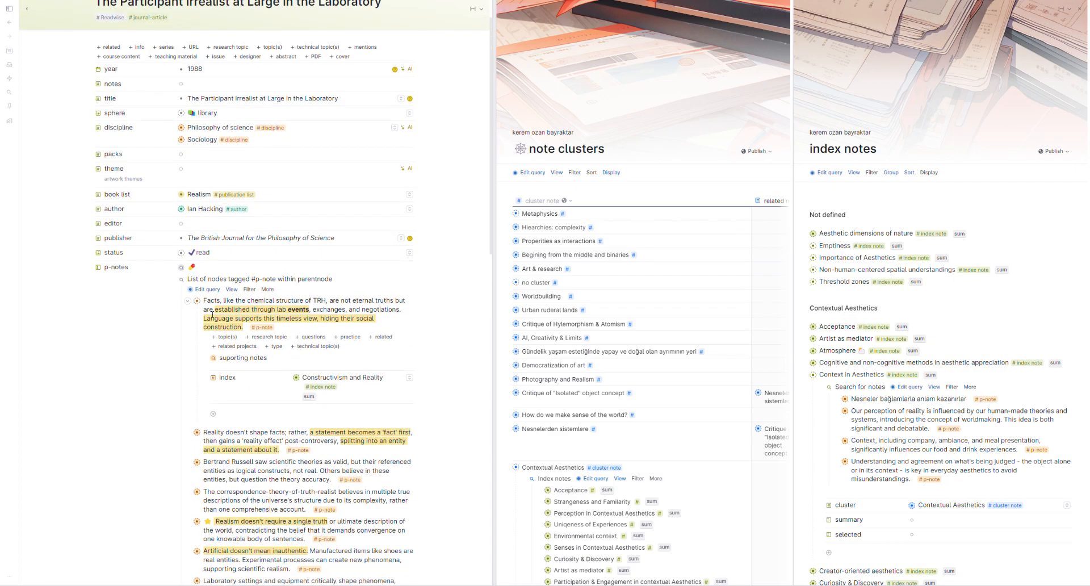
left_click(188, 303)
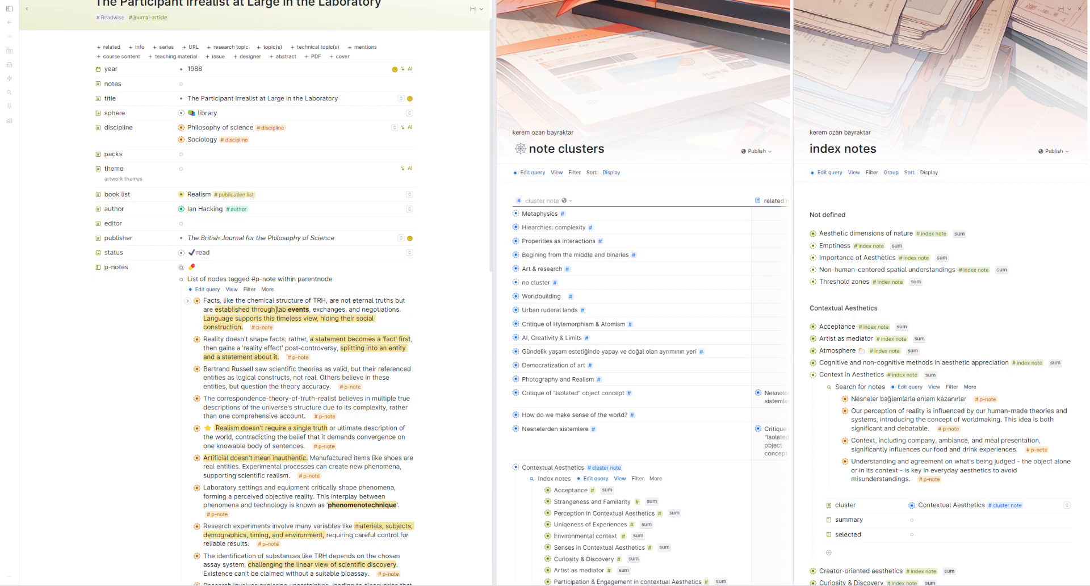
Look through the article's p-notes, the Contextual Aesthetics cluster's index notes, and the grouped list of index notes
scroll(276, 309, "down", 1)
scroll(268, 339, "up", 1)
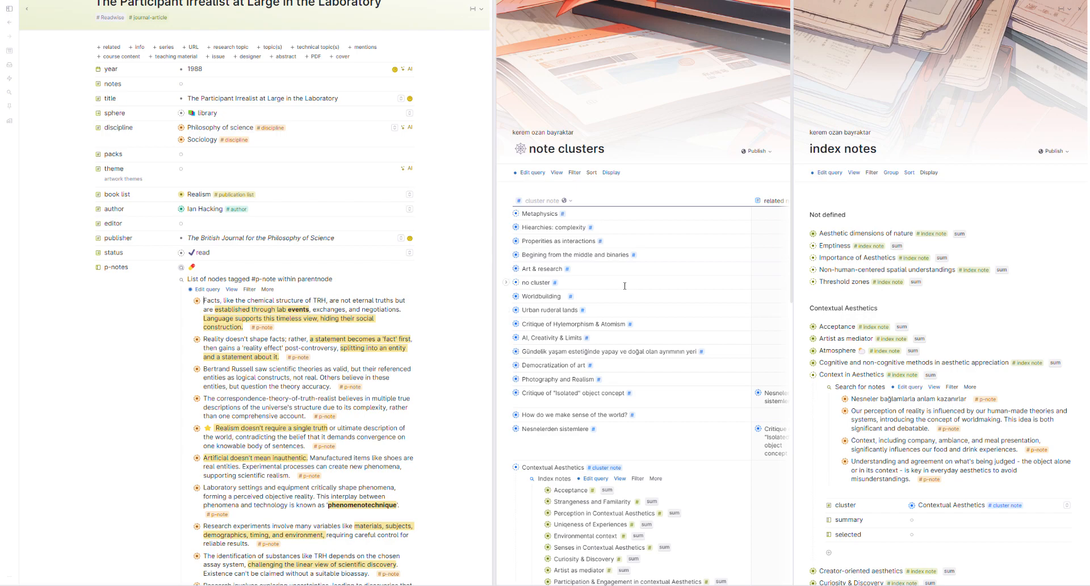
scroll(625, 285, "down", 4)
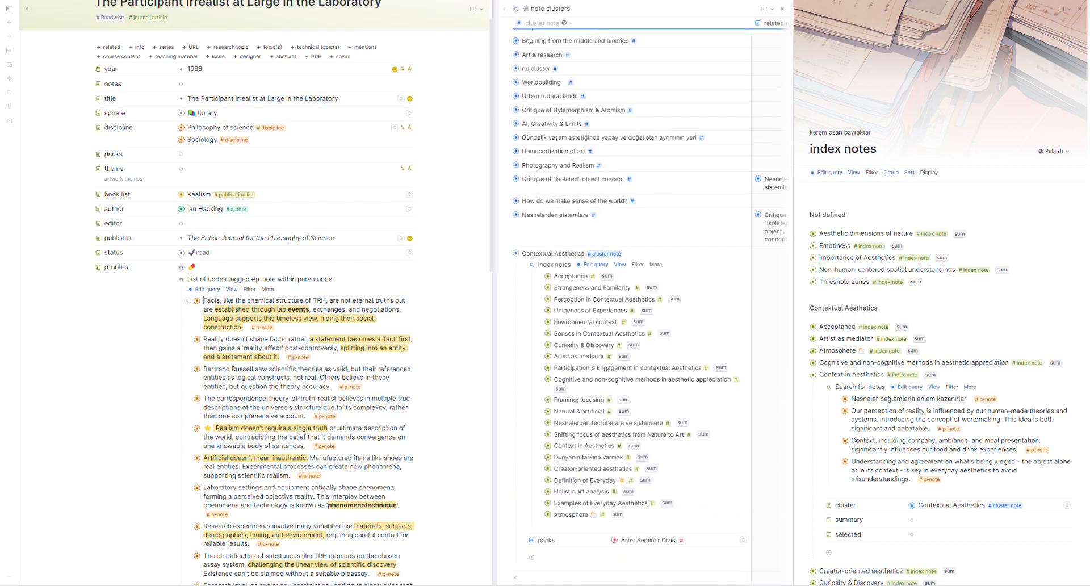
scroll(662, 307, "up", 3)
scroll(662, 307, "down", 2)
scroll(913, 236, "down", 2)
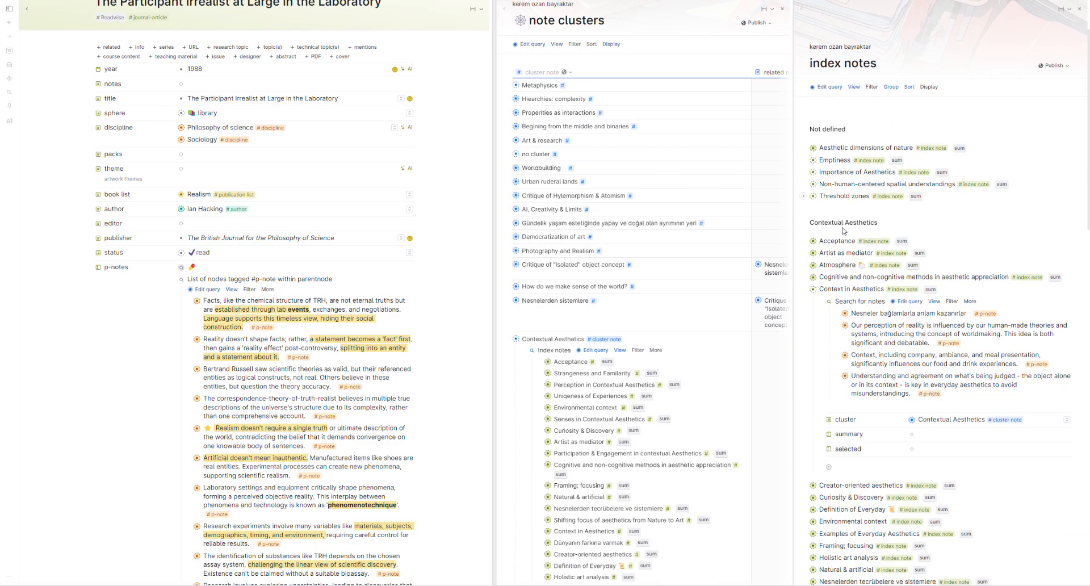
scroll(843, 231, "down", 1)
scroll(848, 203, "up", 2)
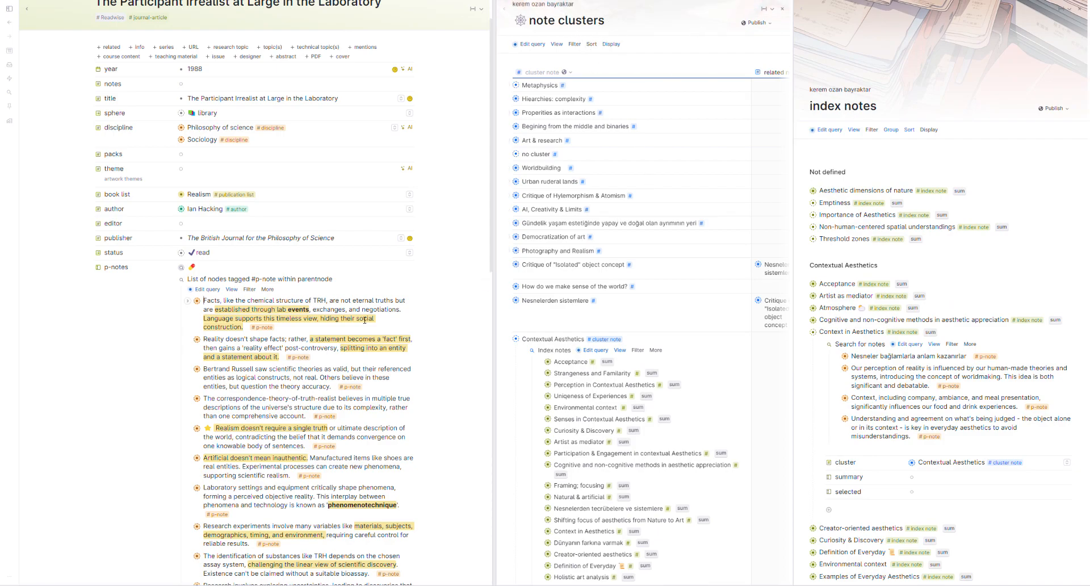
scroll(564, 271, "down", 2)
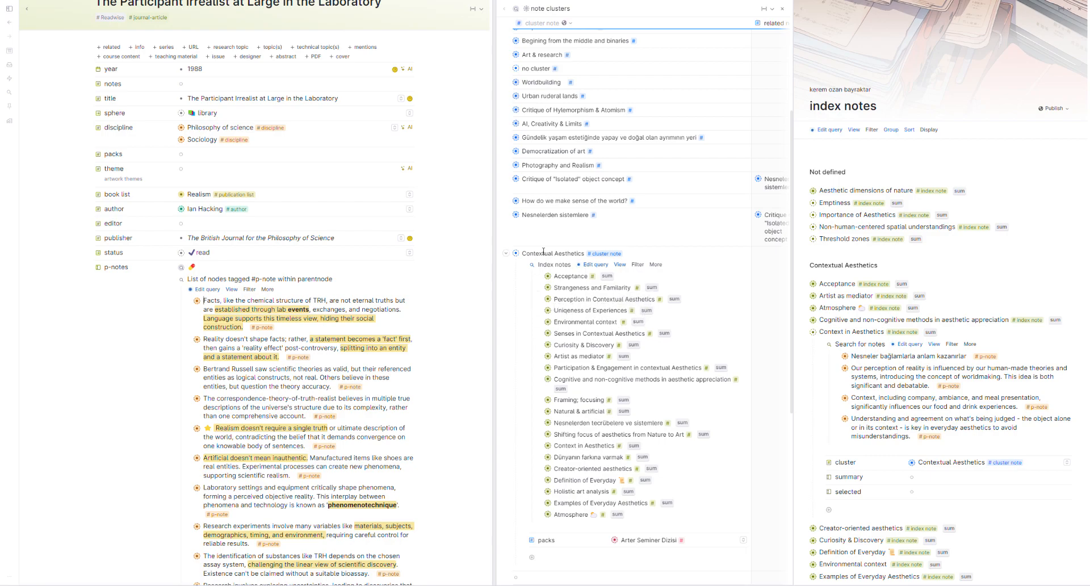
Examine the p-notes and fields of the Context in Aesthetics index note, and review the article's p-note list again
scroll(852, 304, "down", 2)
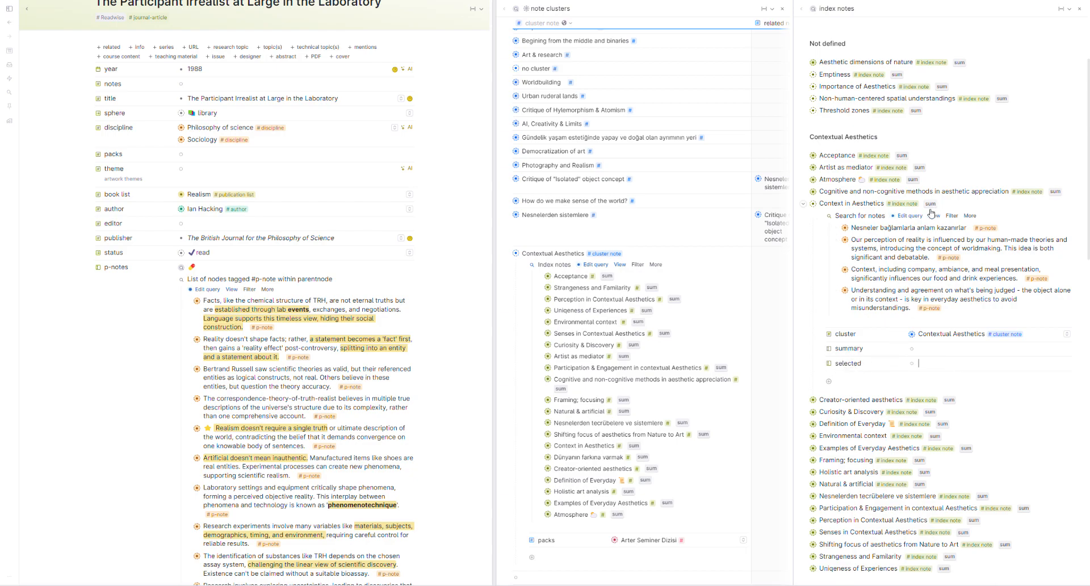
left_click(922, 353)
left_click(890, 257)
scroll(304, 353, "up", 1)
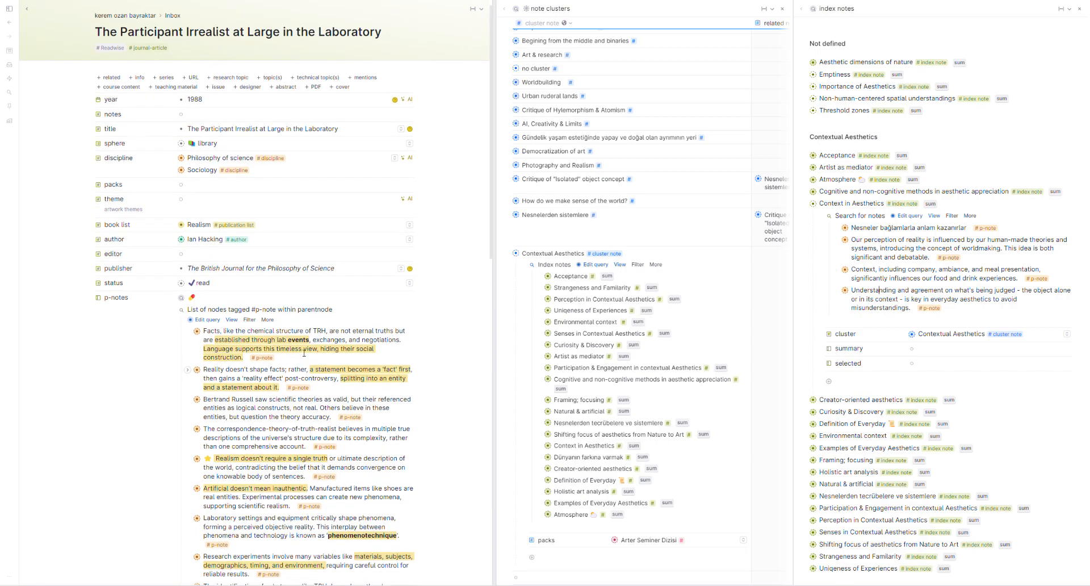
scroll(304, 353, "up", 1)
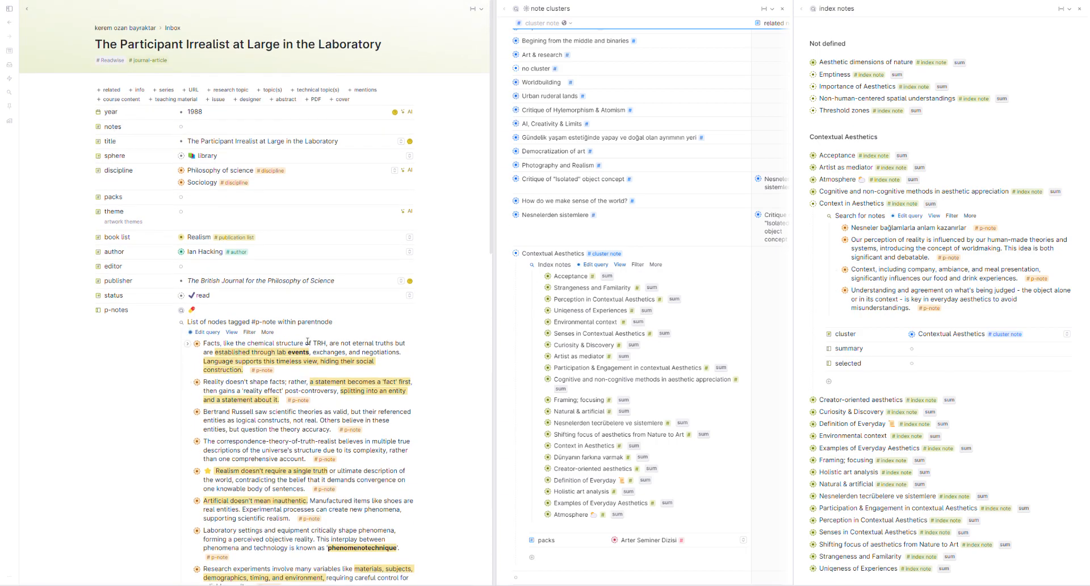
scroll(306, 334, "down", 2)
scroll(307, 333, "down", 2)
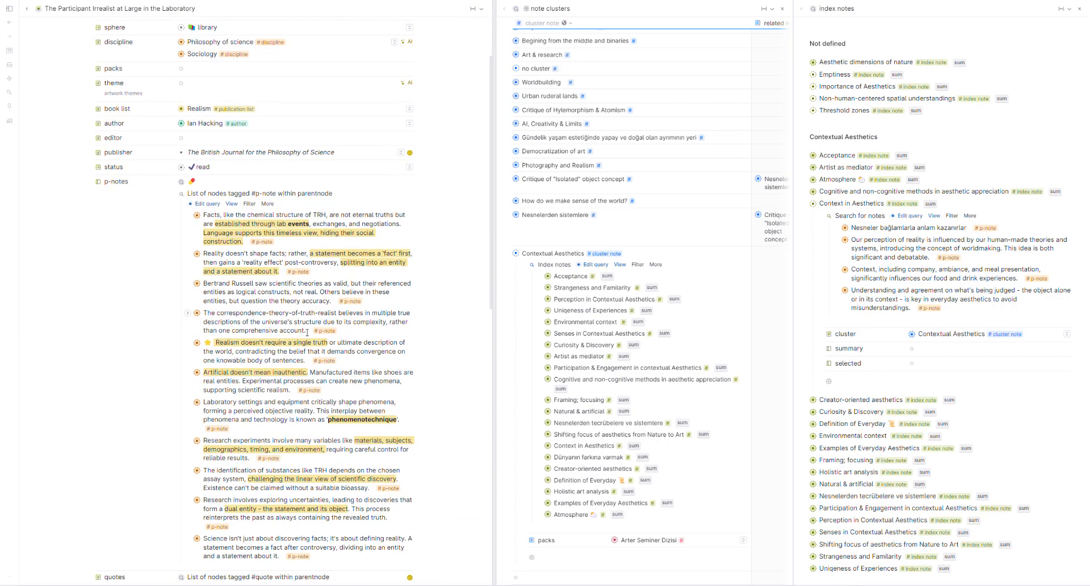
scroll(307, 333, "up", 4)
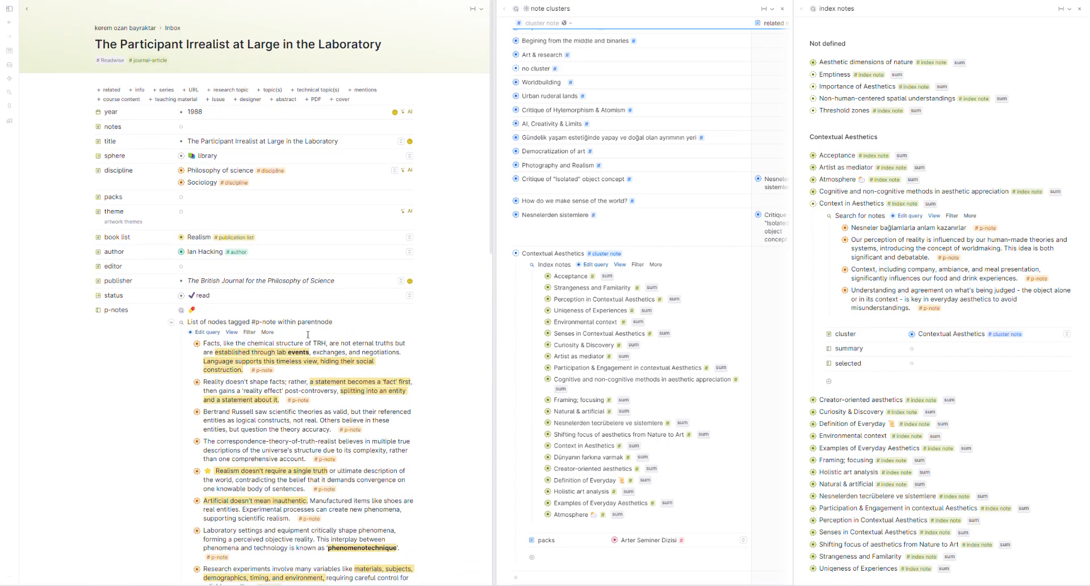